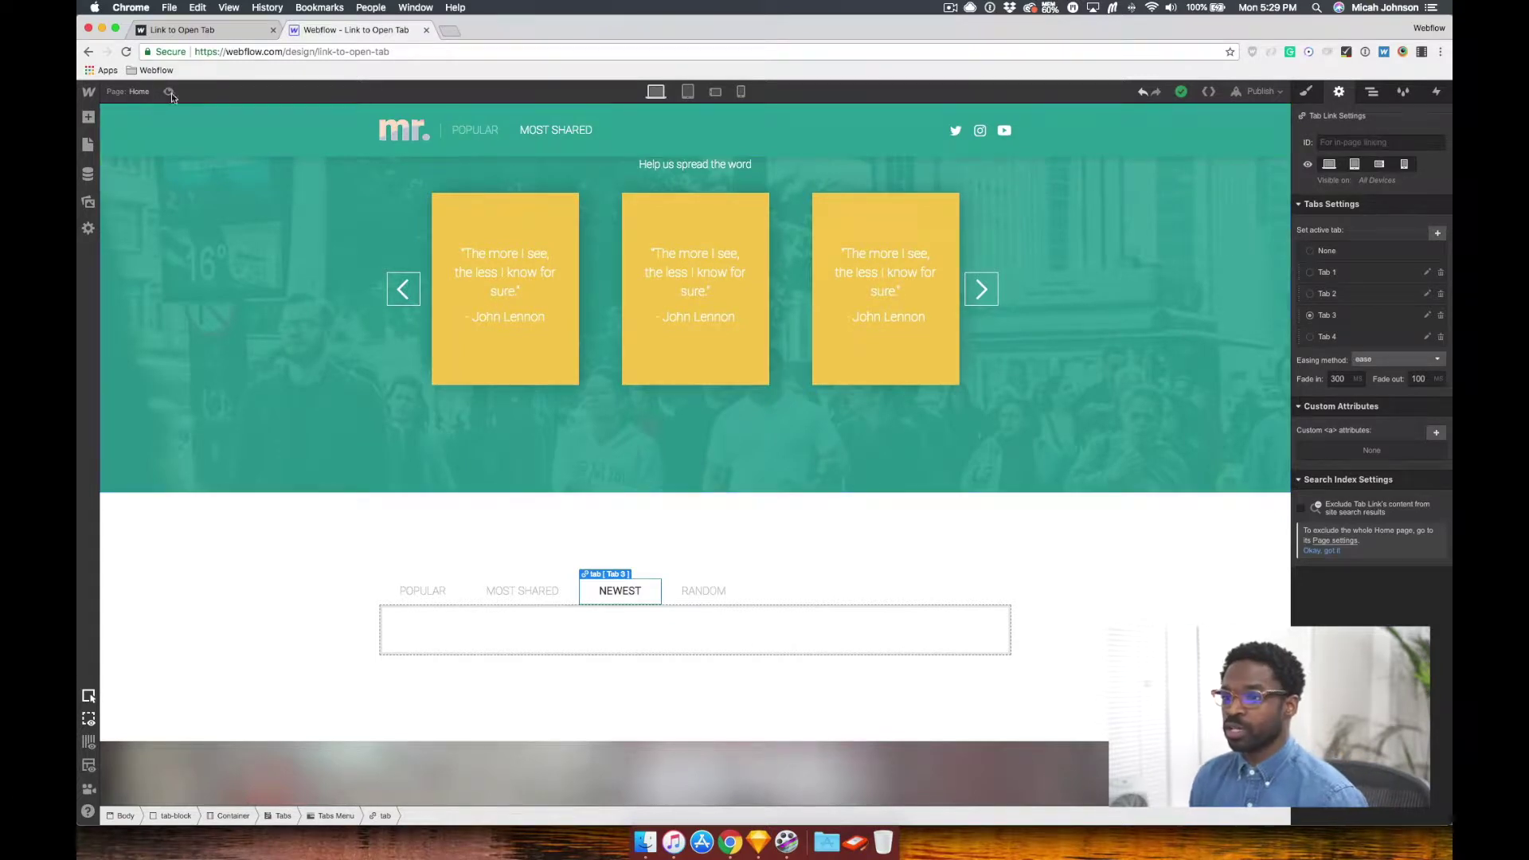
Leave the Designer for the link-to-open-tab project's settings dashboard.
left_click(88, 94)
Review the Custom Code footer script that reads the tab URL parameter, then return to the Designer.
left_click(128, 128)
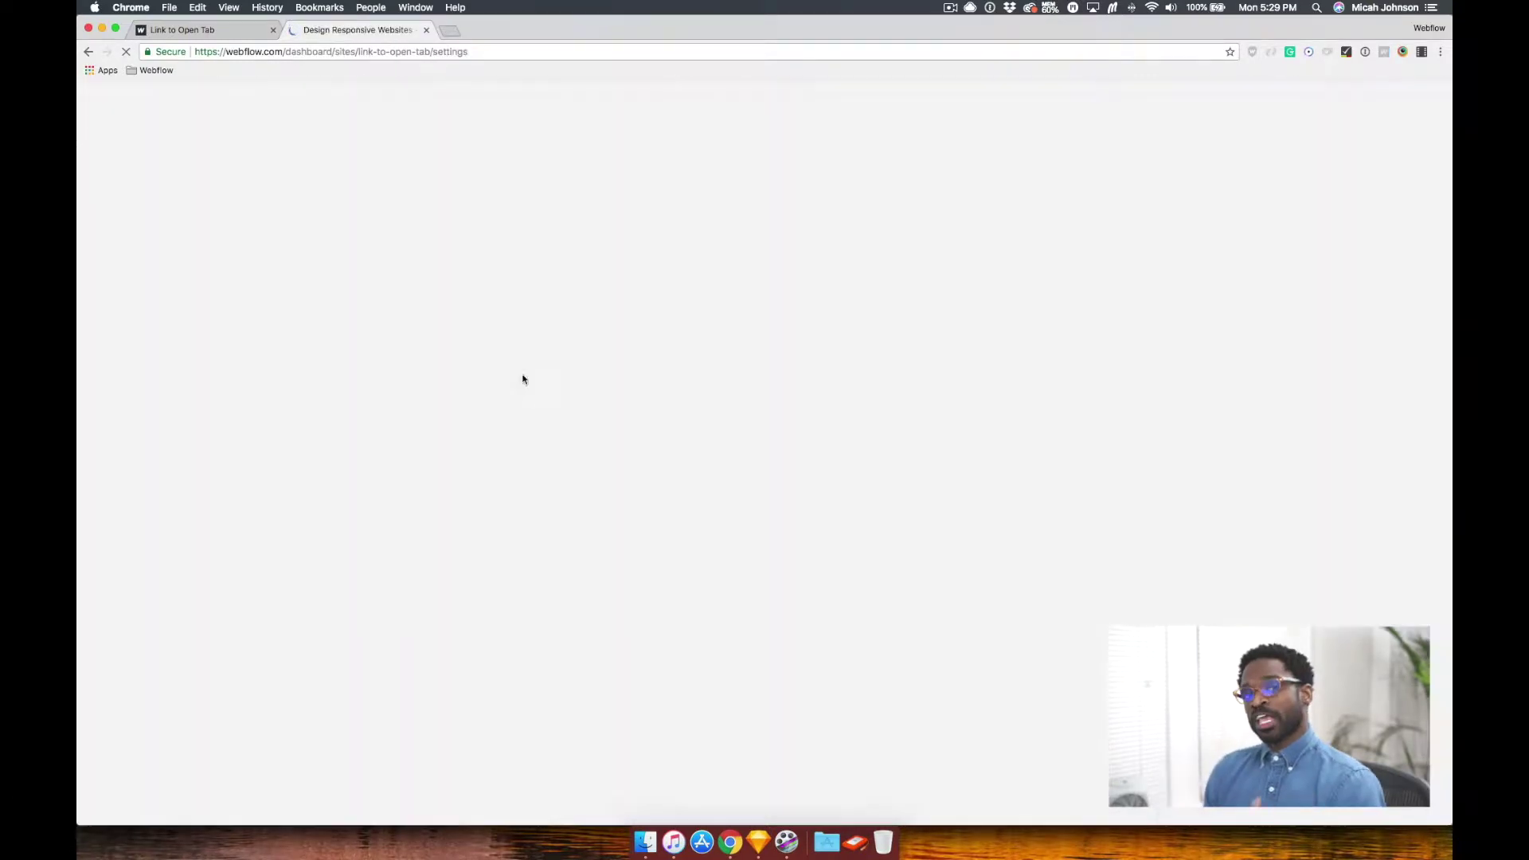
left_click(864, 186)
scroll(430, 568, "down", 5)
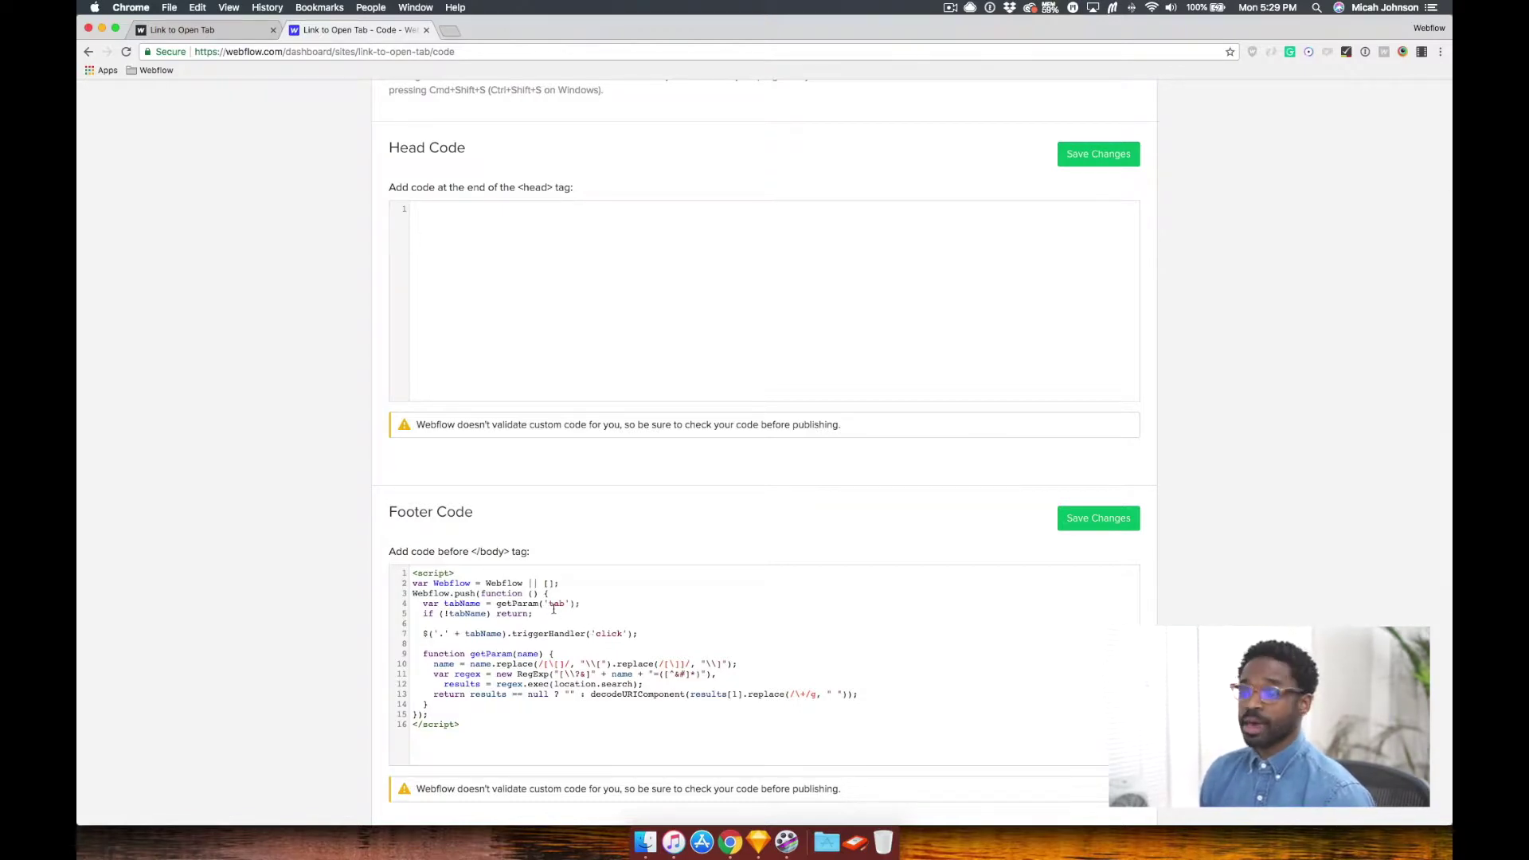
scroll(1020, 180, "up", 5)
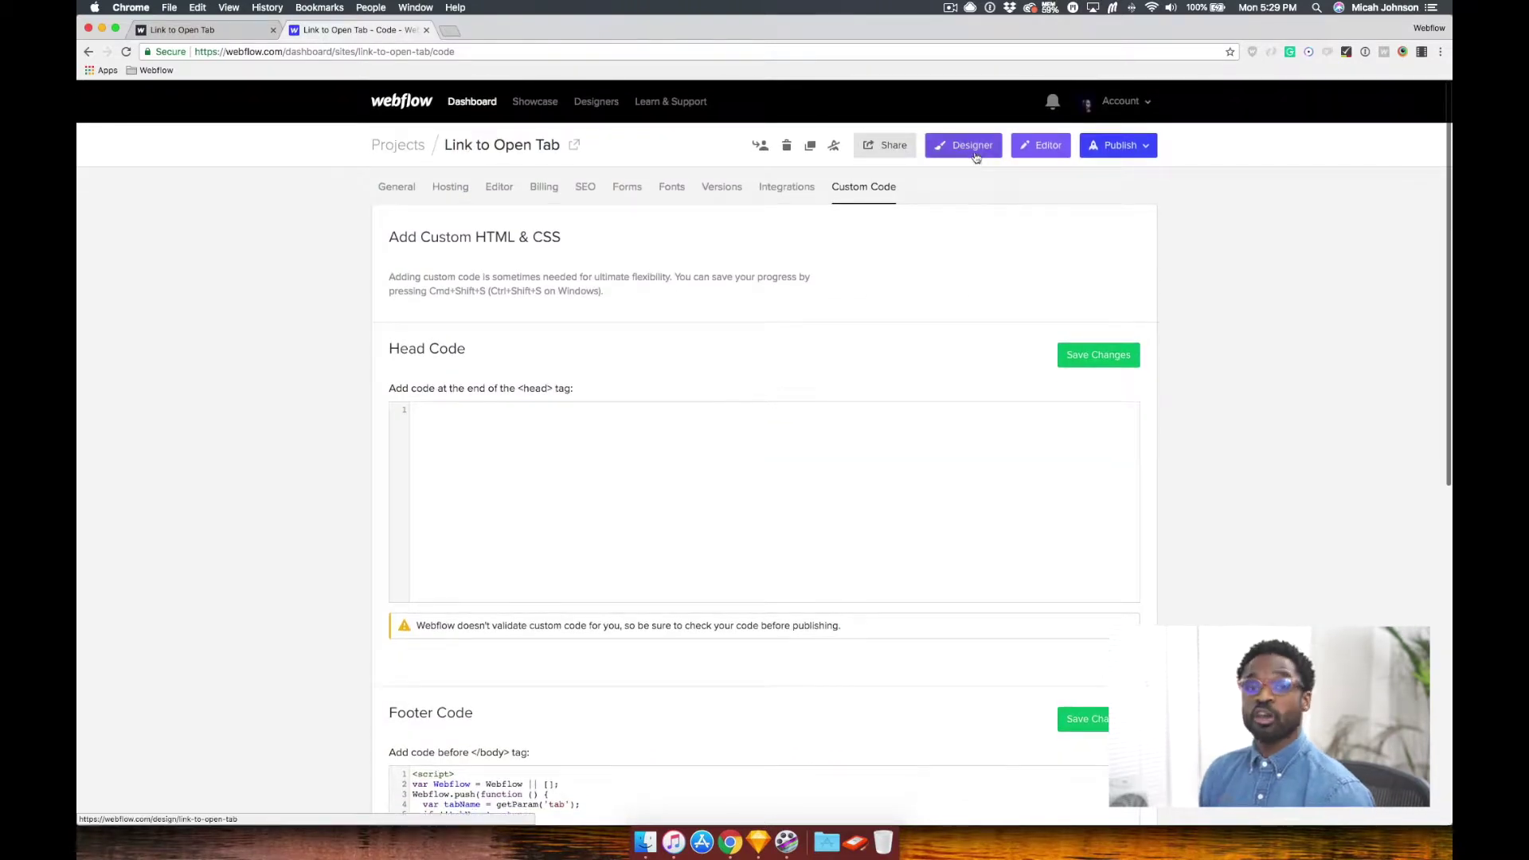
left_click(977, 152)
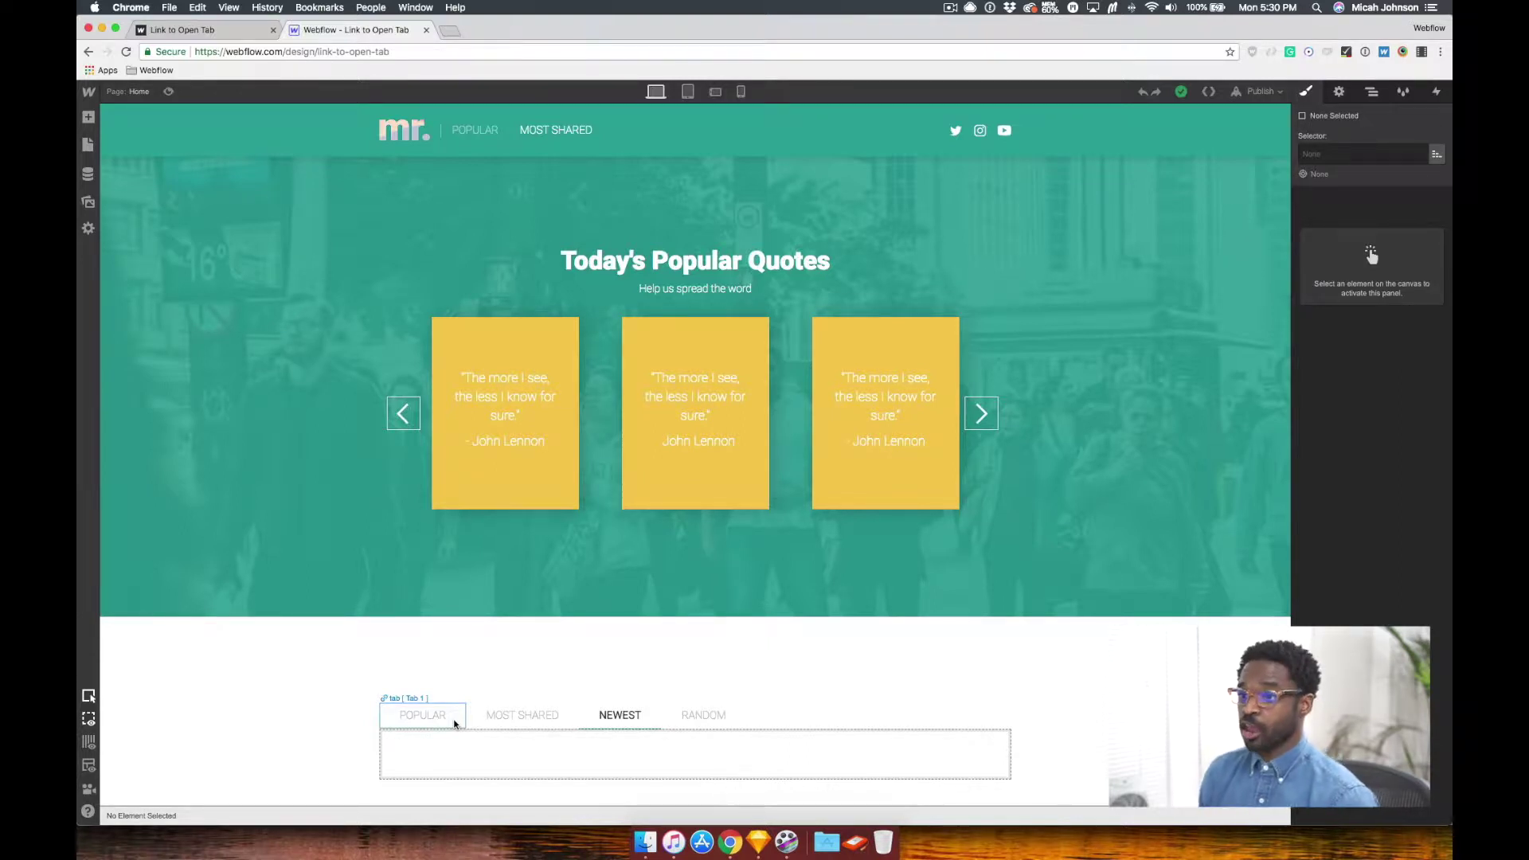
left_click(137, 92)
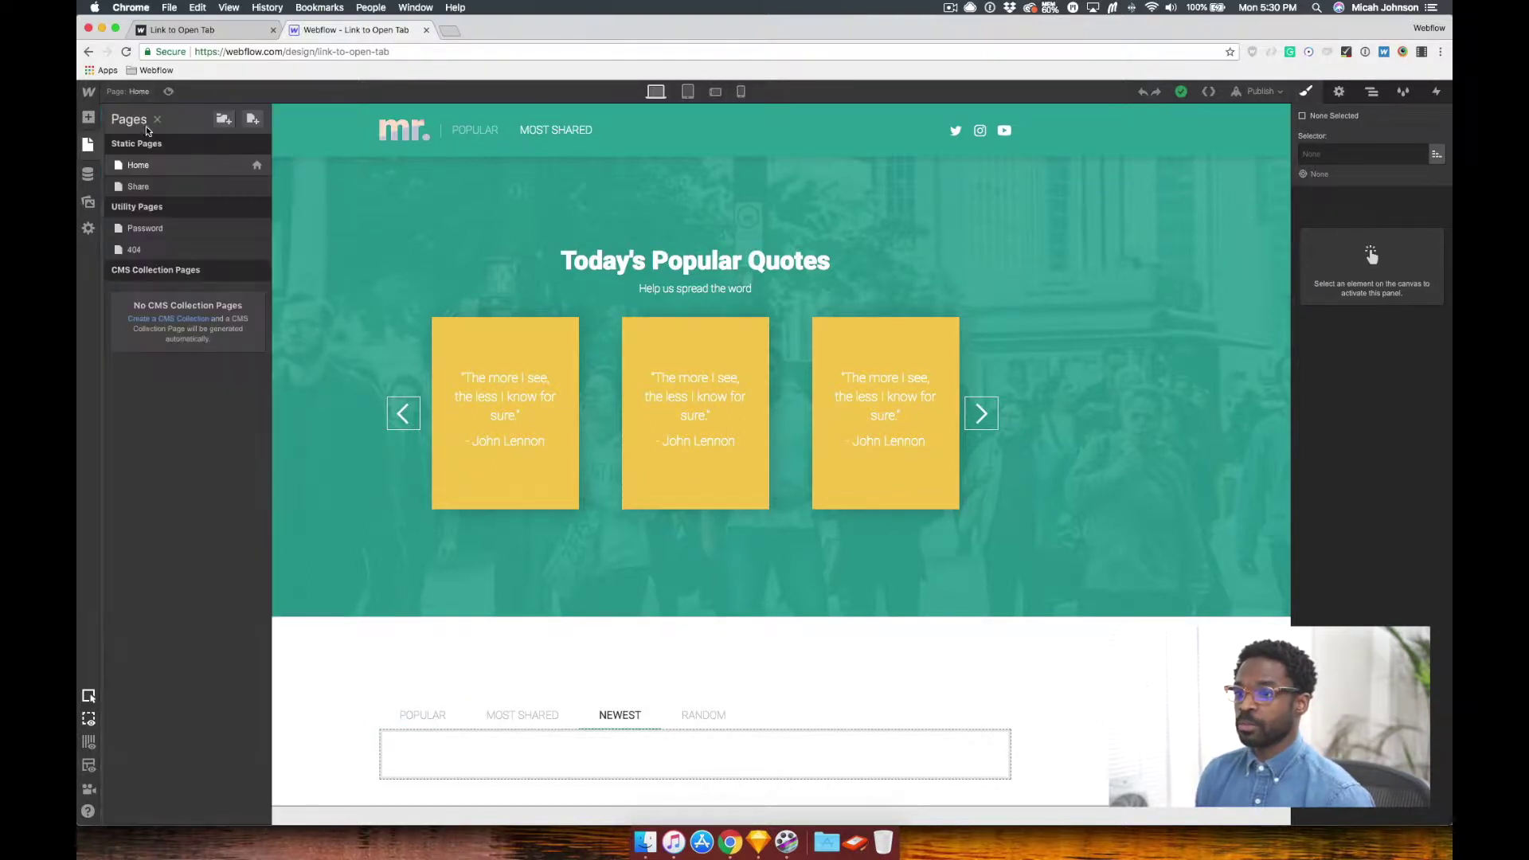
left_click(145, 189)
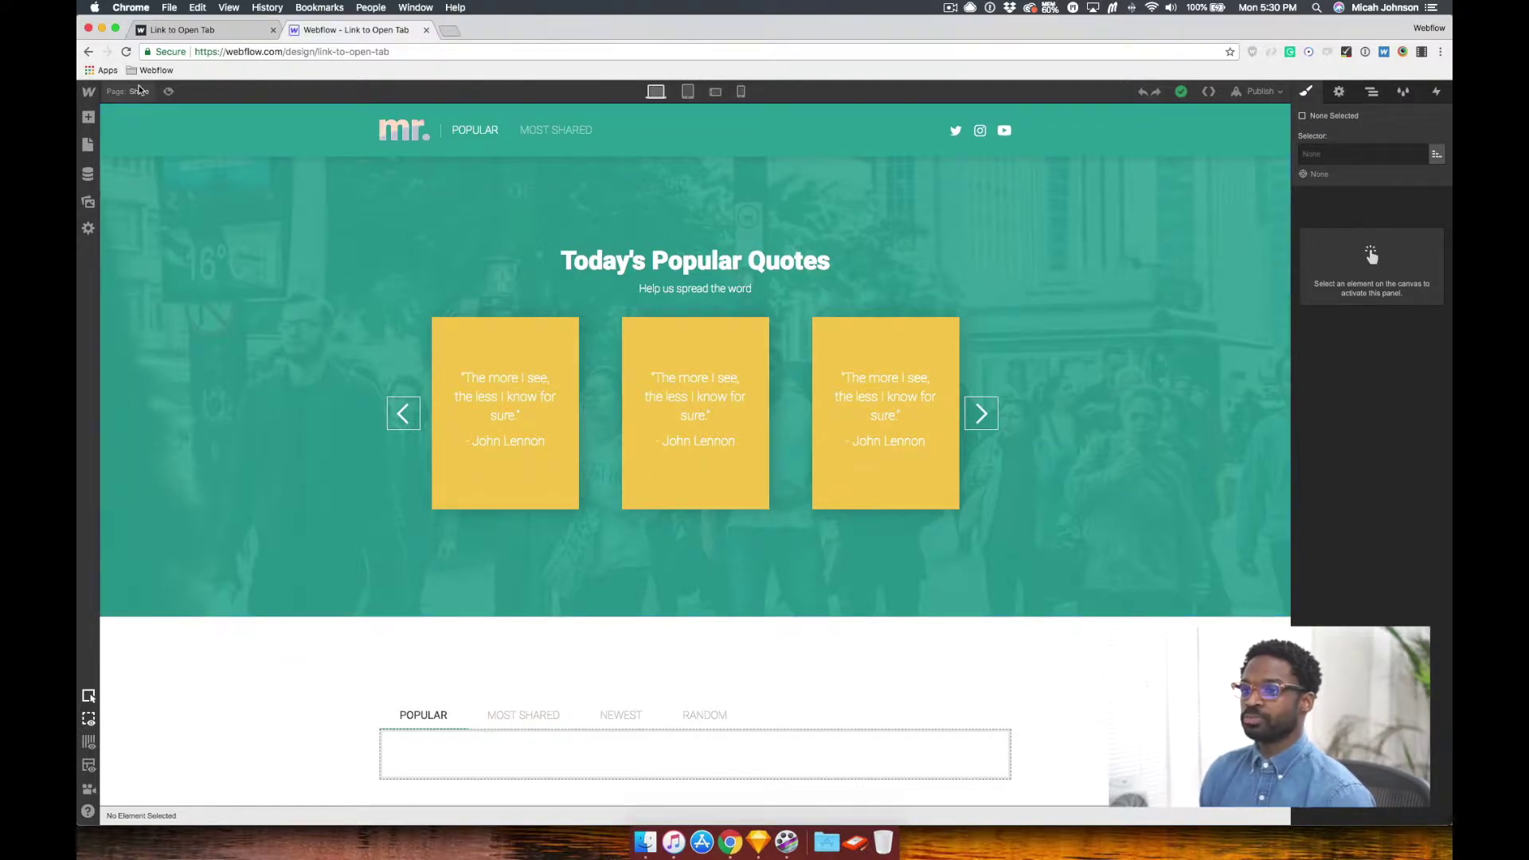
left_click(88, 144)
left_click(159, 166)
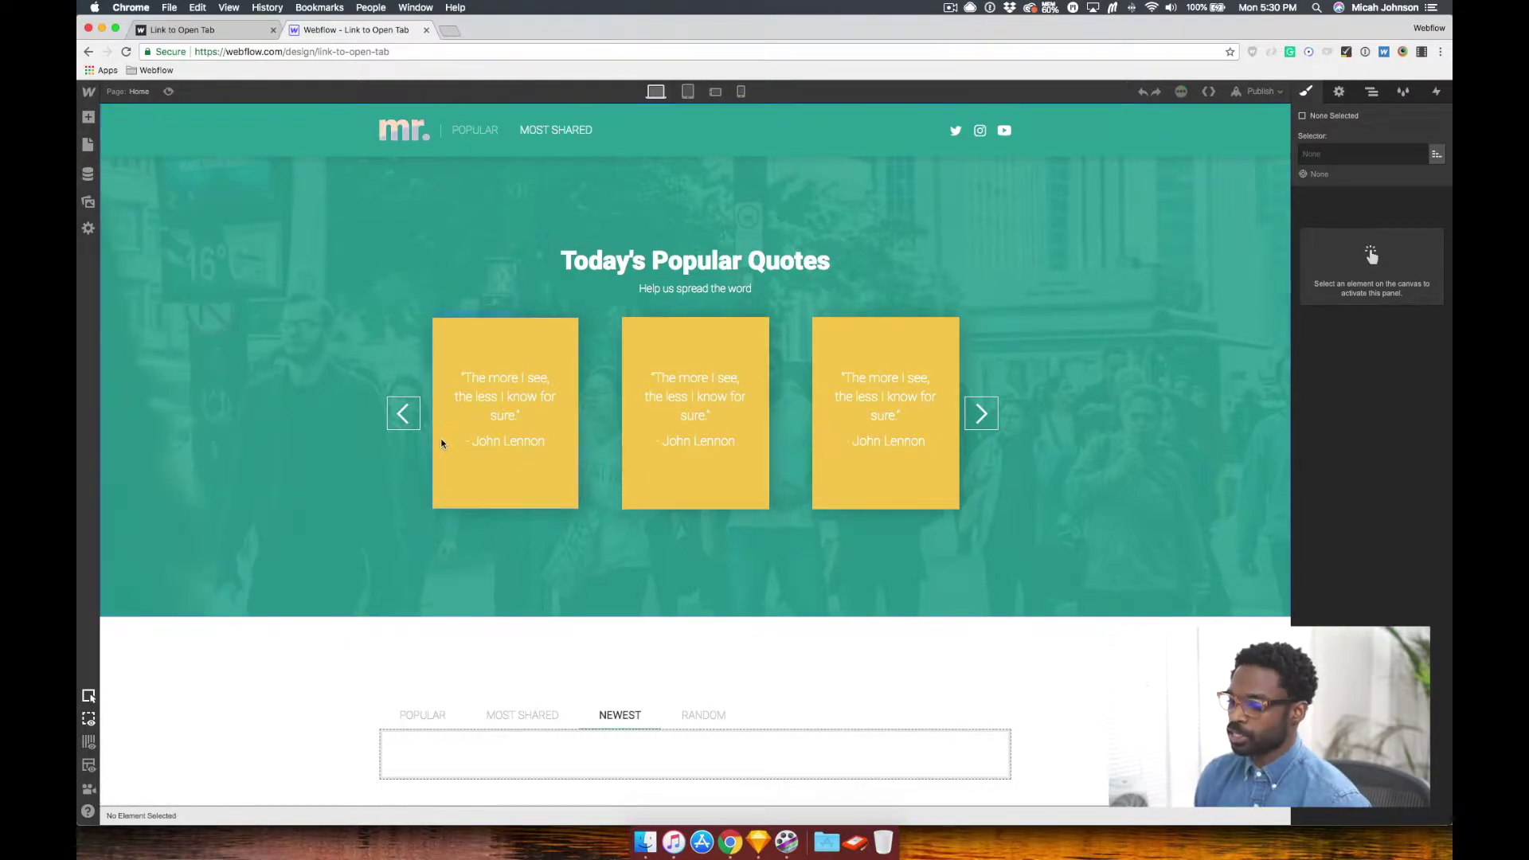
scroll(478, 477, "down", 3)
Set the Home tabs' active tab to Tab 1 so POPULAR opens by default.
left_click(422, 610)
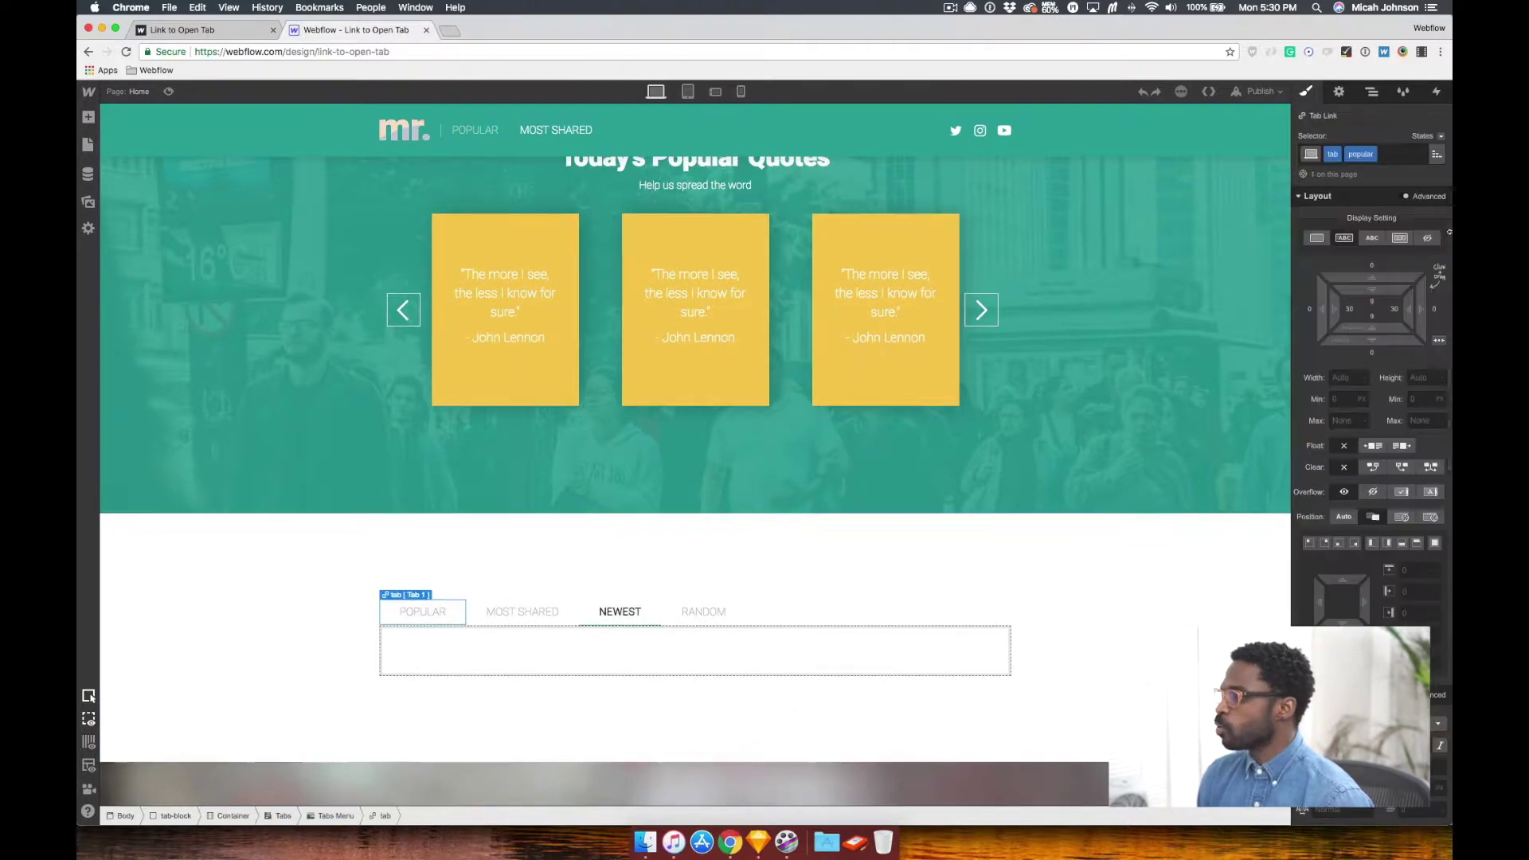
left_click(1339, 92)
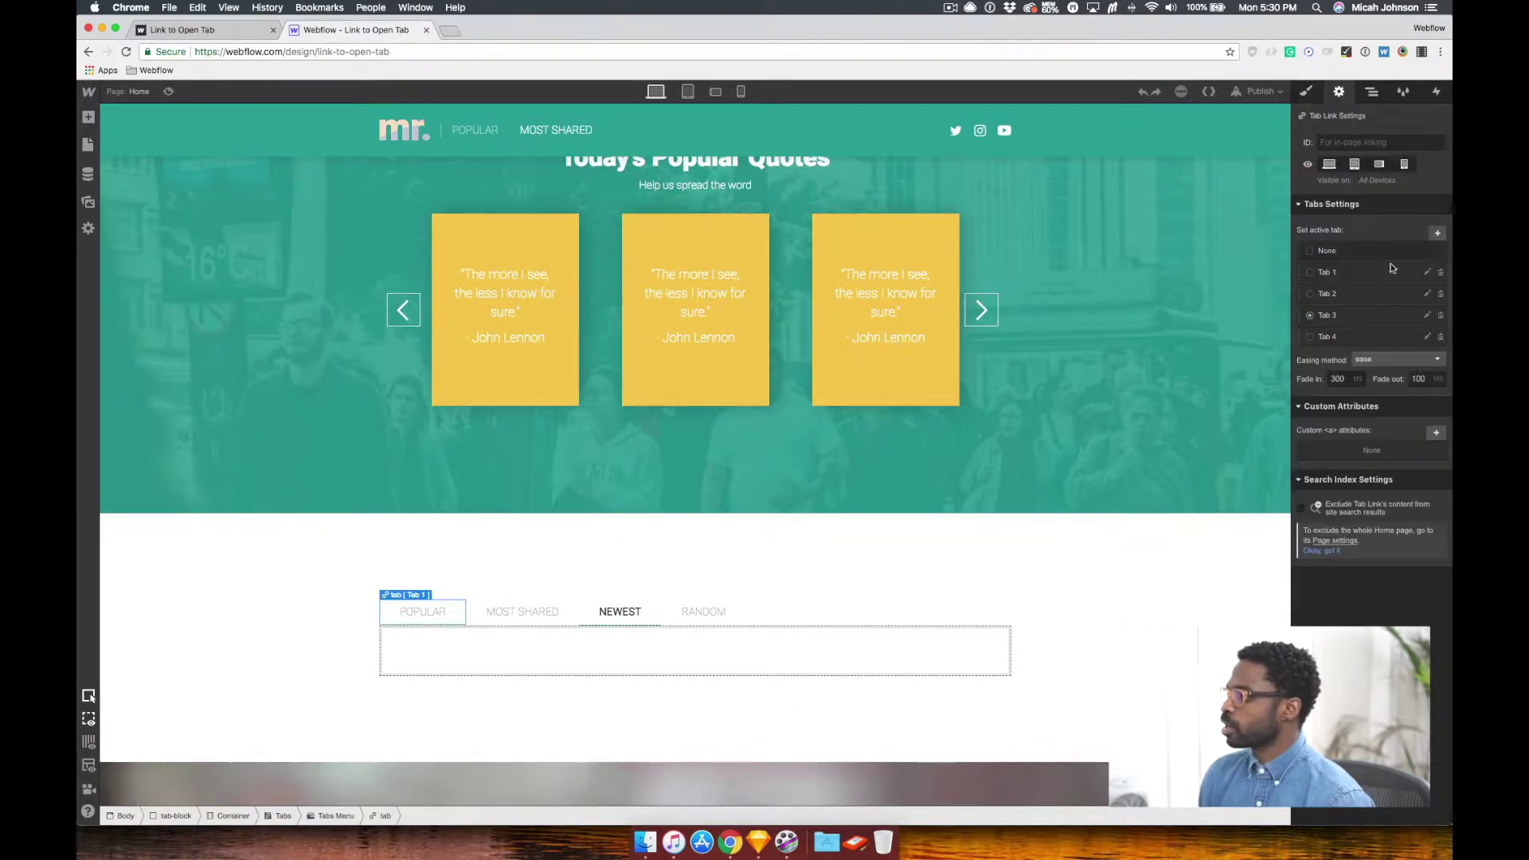
left_click(1373, 272)
scroll(314, 593, "down", 3)
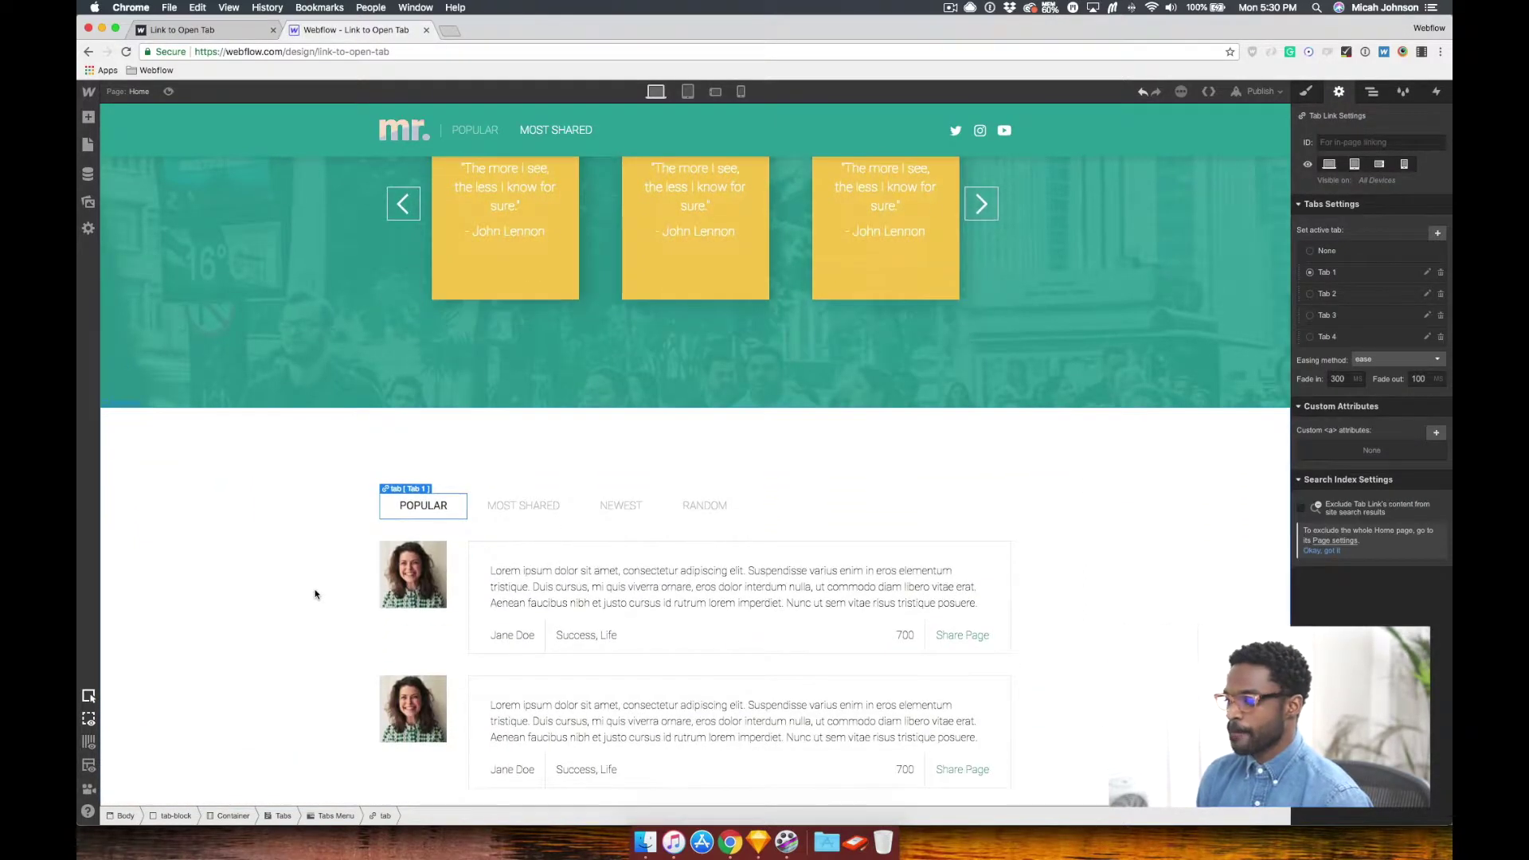
scroll(637, 625, "down", 10)
scroll(632, 613, "up", 8)
scroll(631, 614, "down", 3)
scroll(637, 620, "up", 6)
scroll(642, 621, "down", 3)
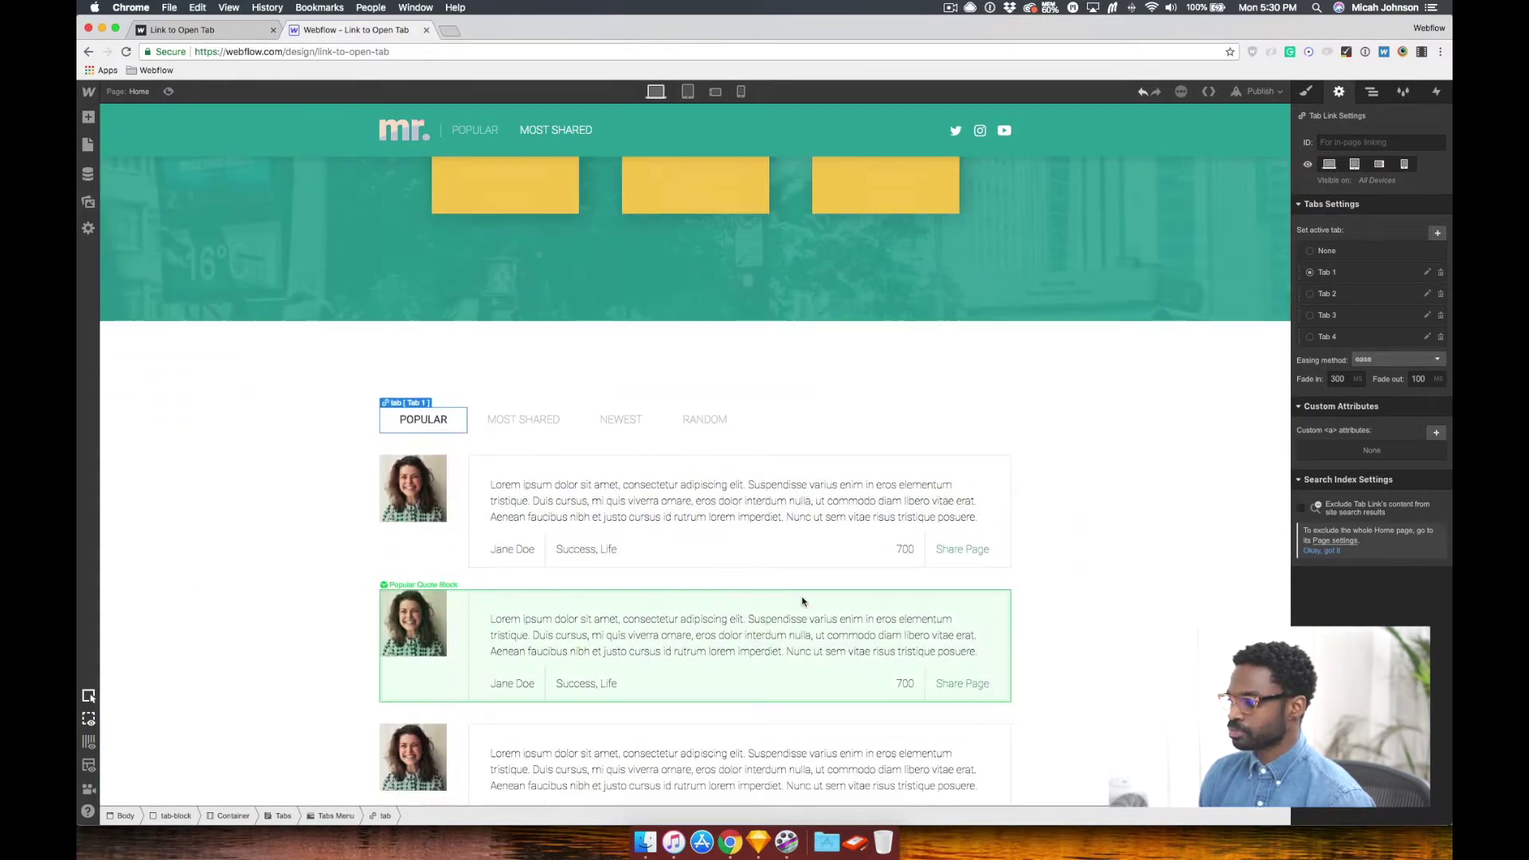
Enter and exit the Popular Quote Block symbol to inspect it.
left_click(935, 555)
double_click(936, 555)
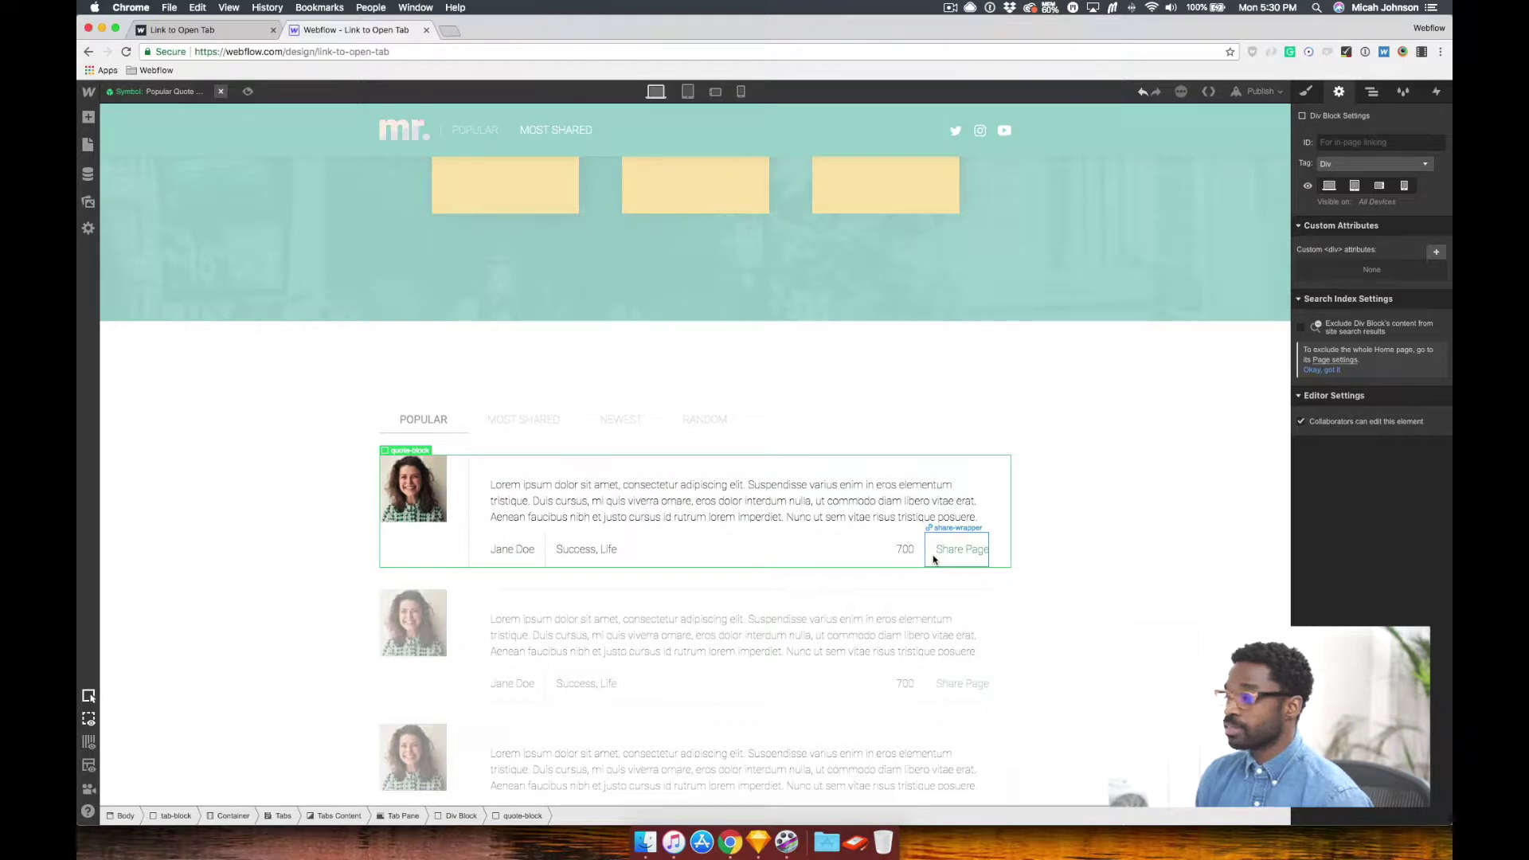
double_click(464, 440)
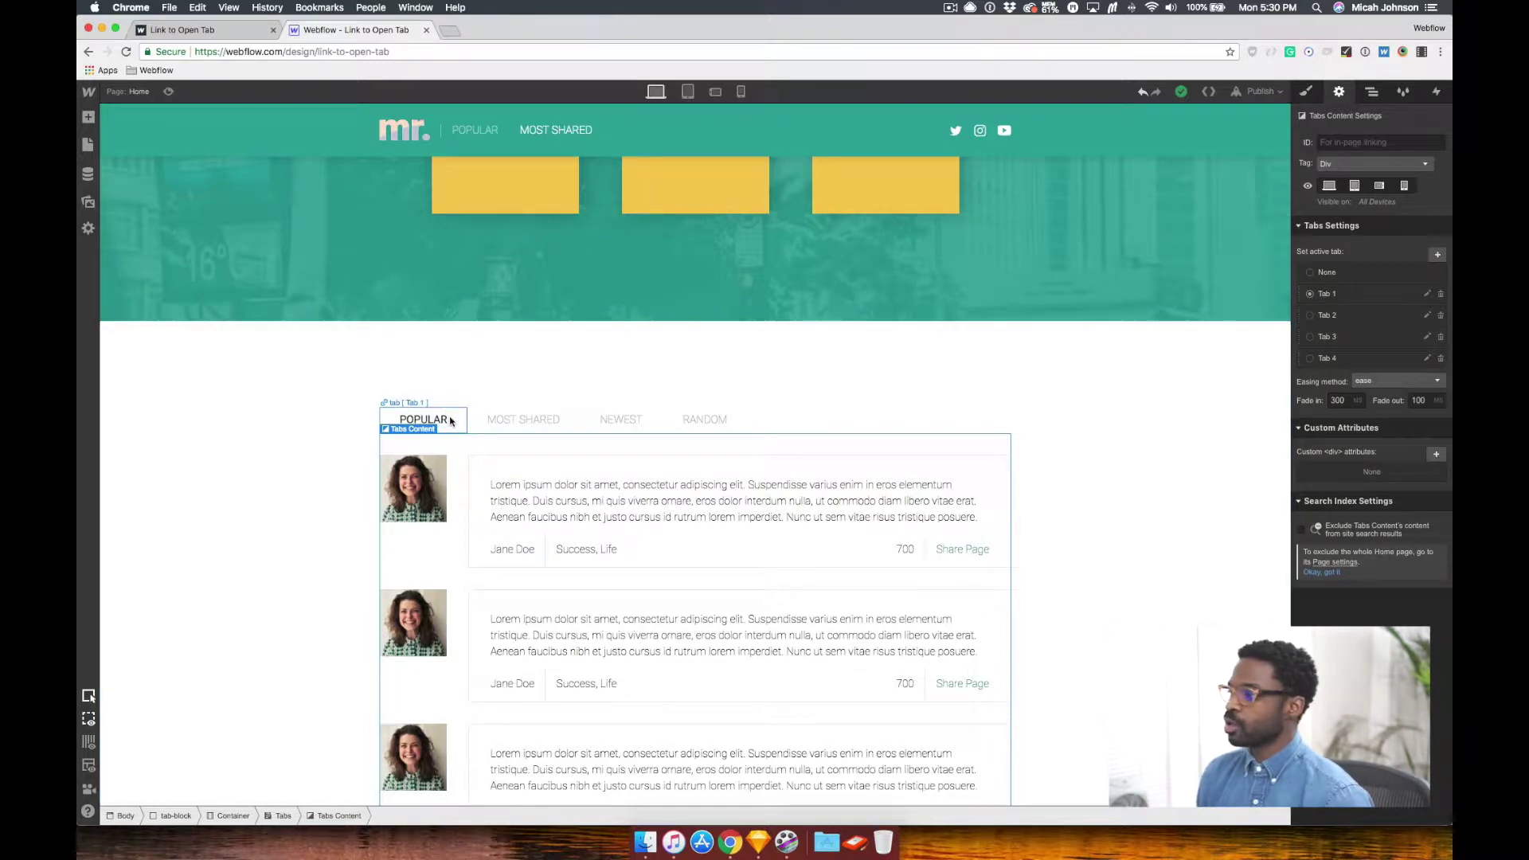
Inspect the style classes on the POPULAR, MOST SHARED, NEWEST and RANDOM tab links.
left_click(448, 418)
left_click(1306, 92)
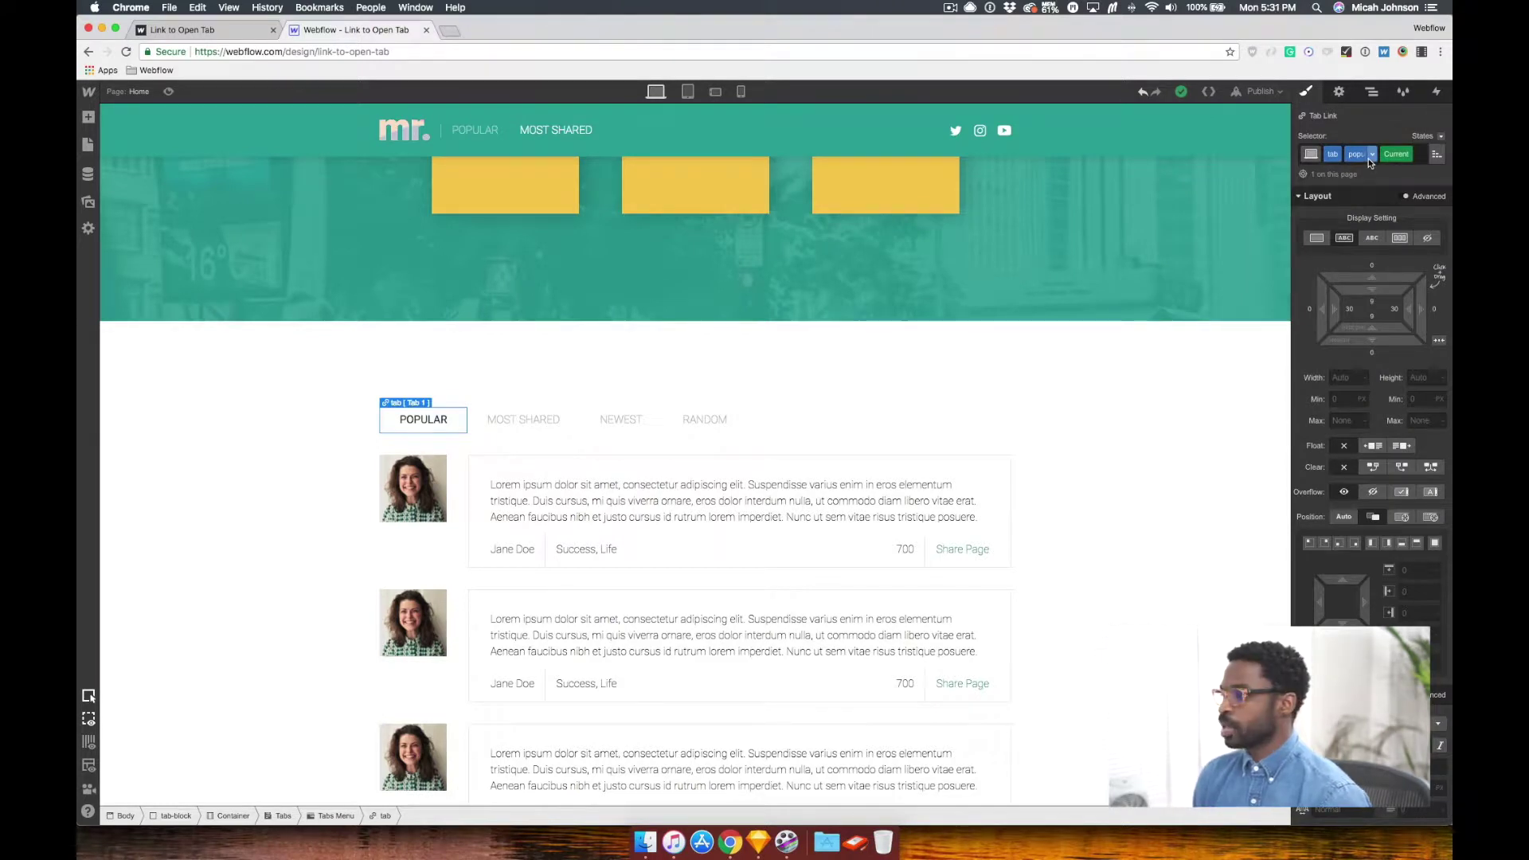
left_click(574, 424)
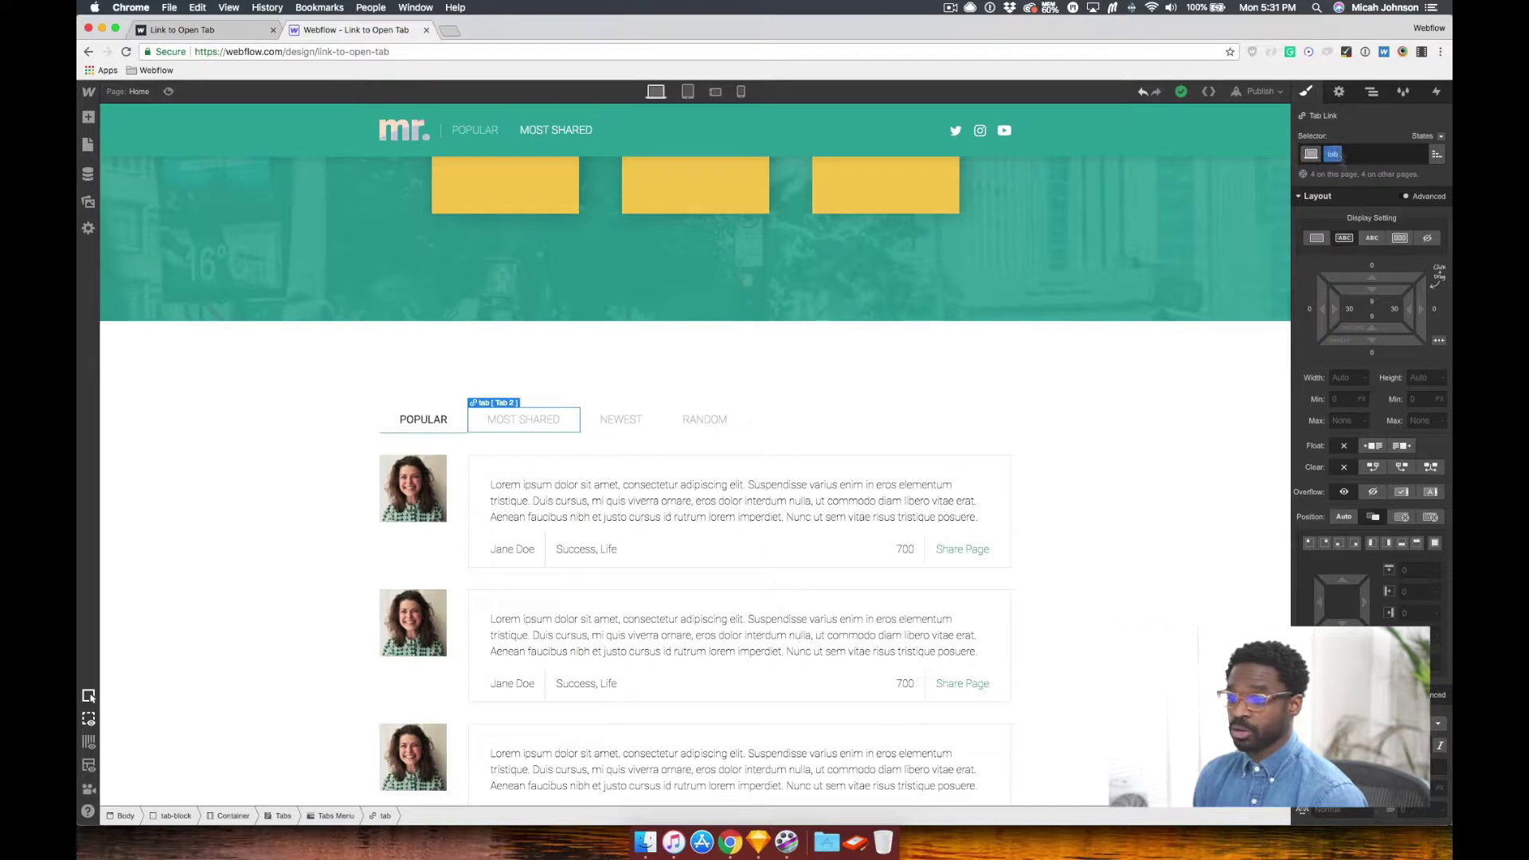
left_click(647, 426)
left_click(719, 427)
left_click(458, 421)
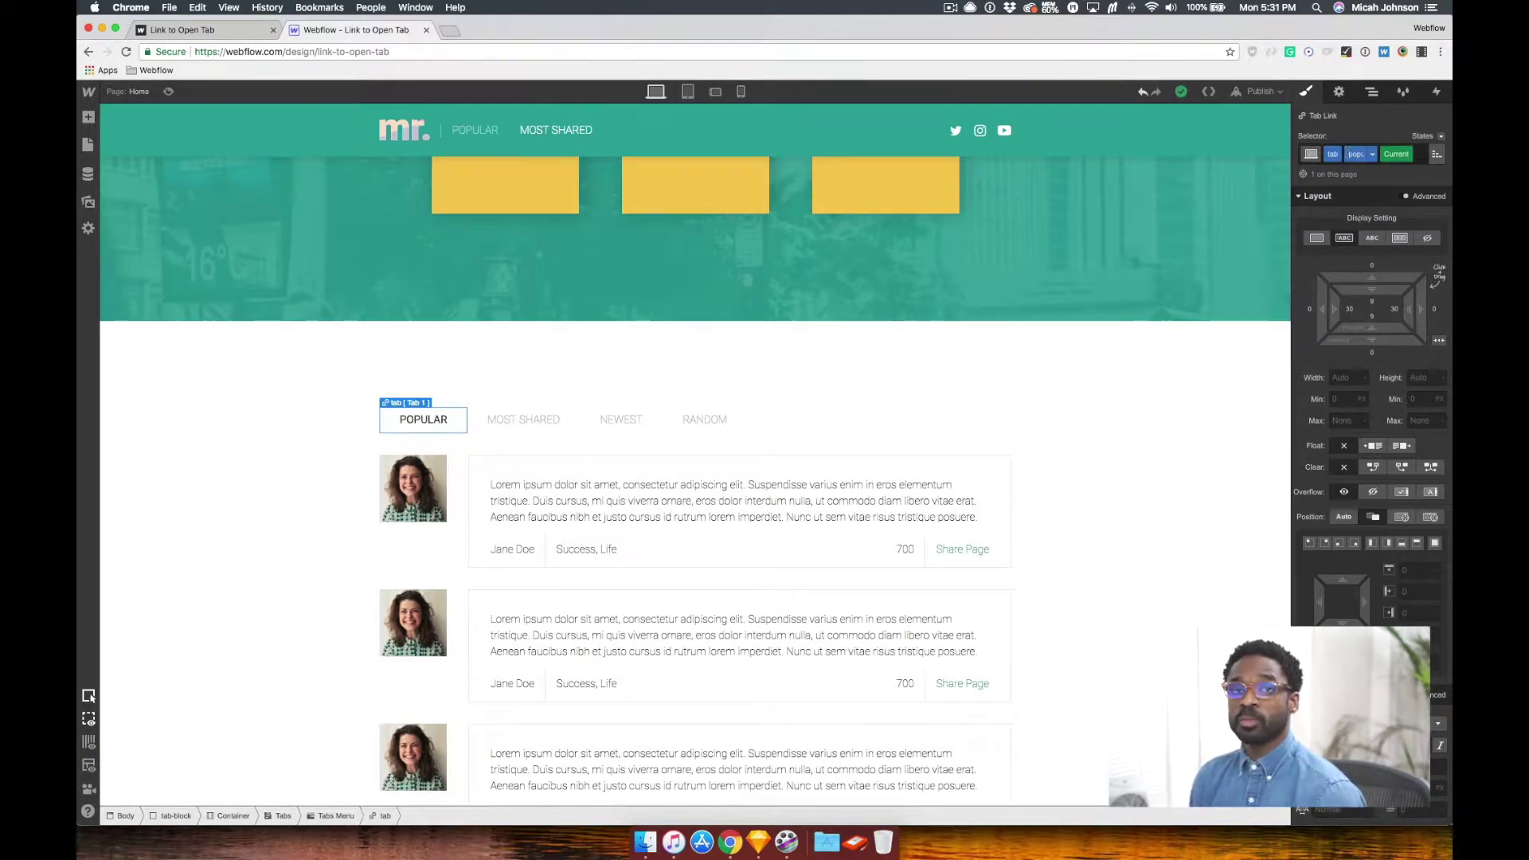
Check the tab-block section's ID popular-tab-section, then switch the canvas to the Share page.
left_click(252, 355)
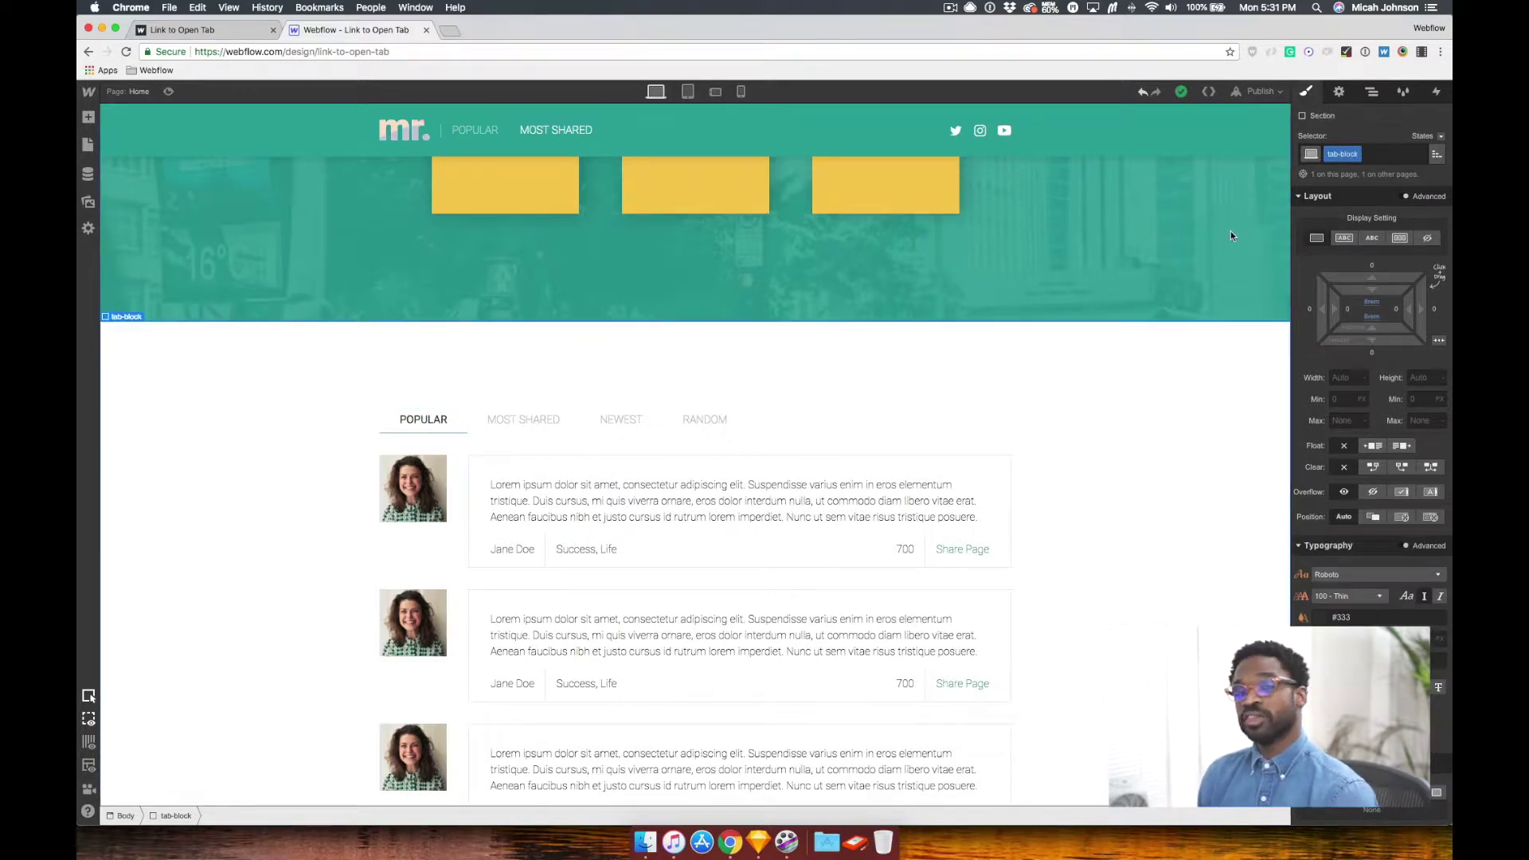
left_click(1339, 91)
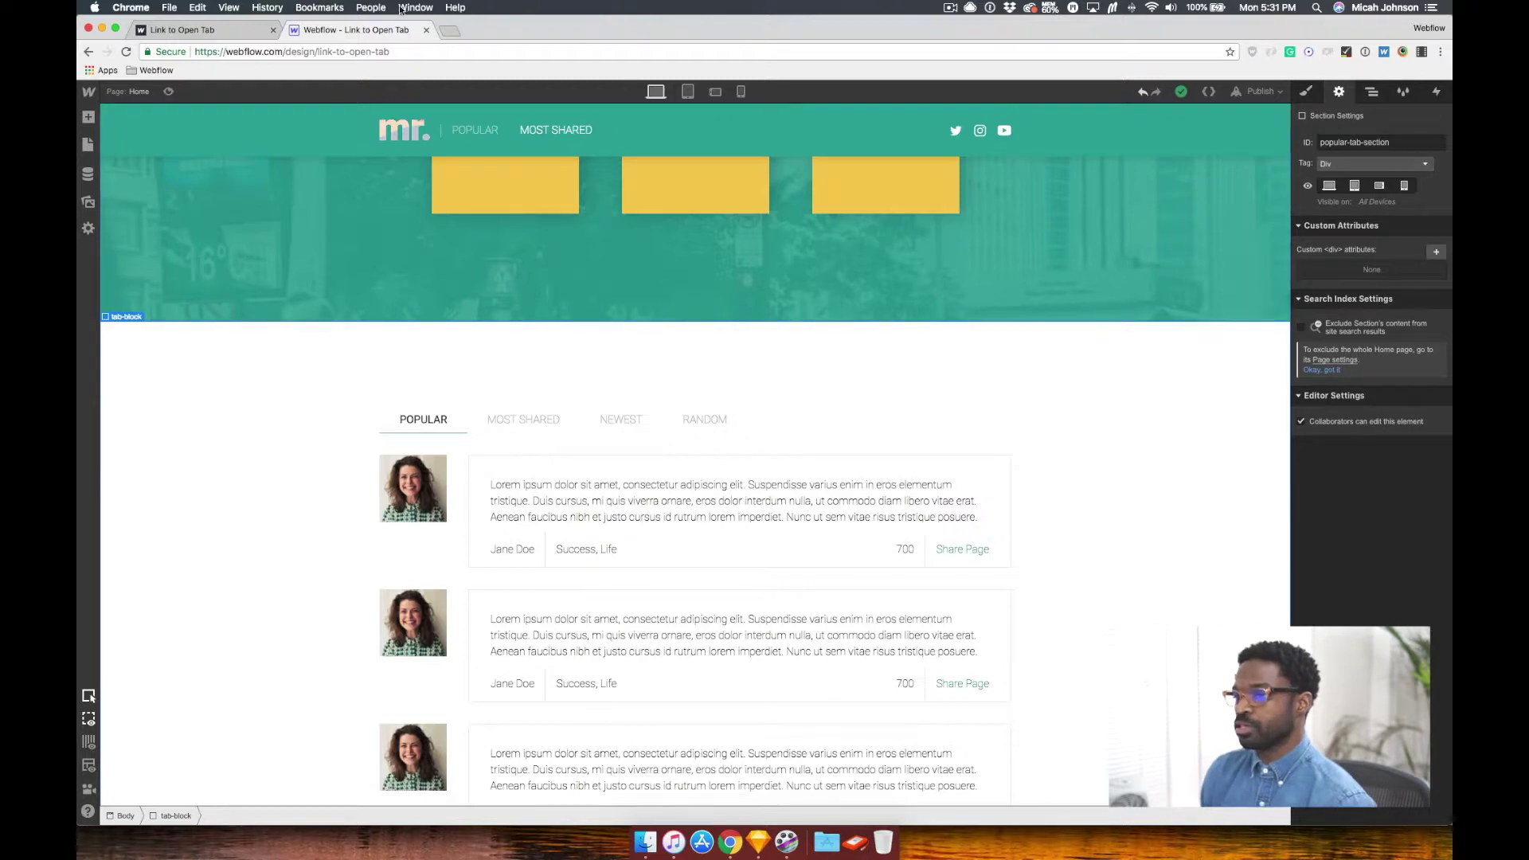
left_click(155, 98)
left_click(171, 186)
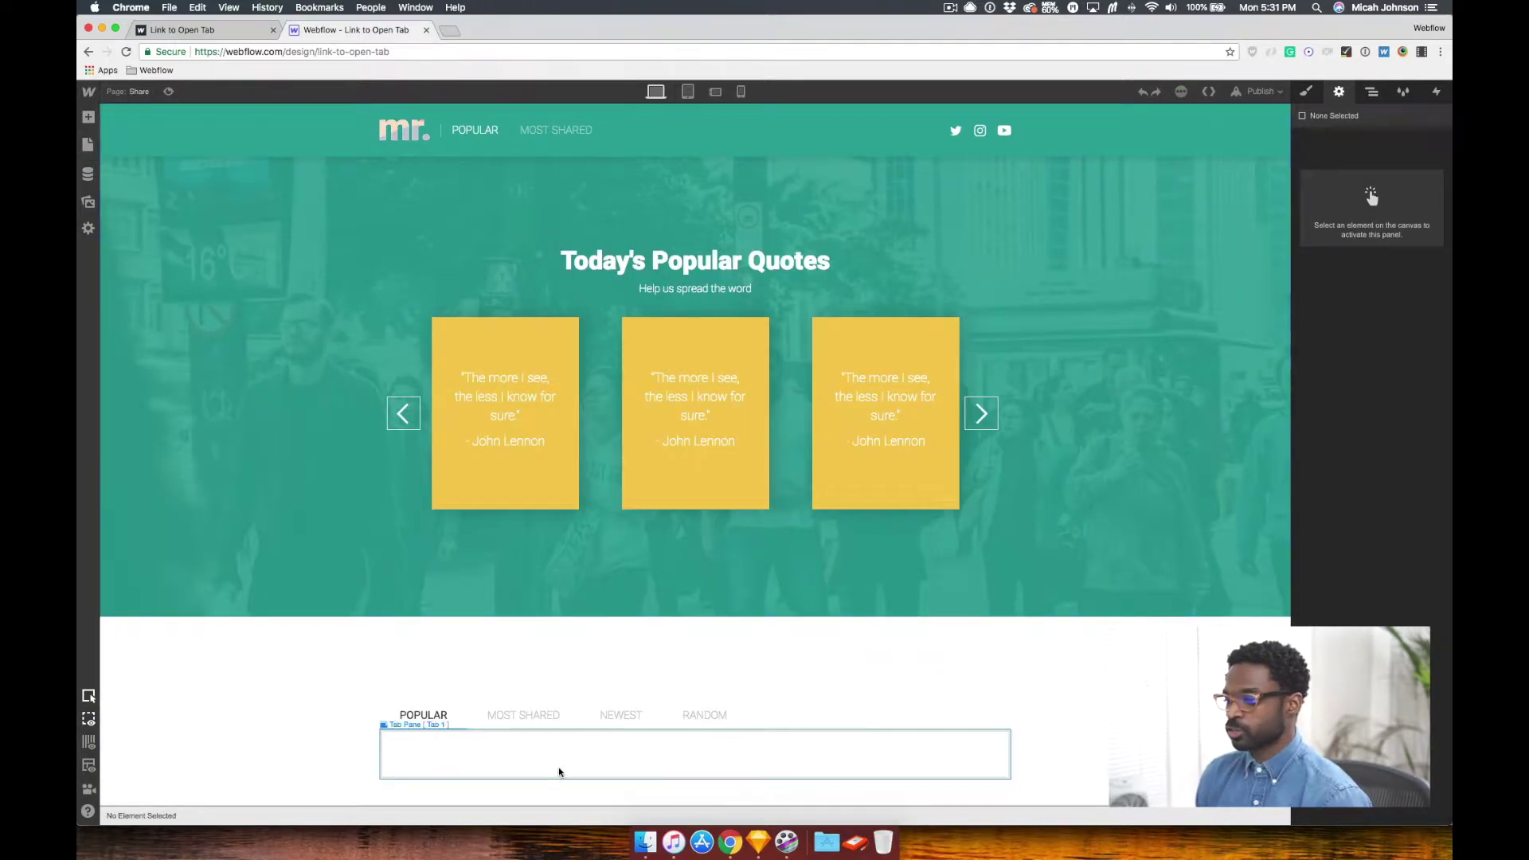
On Share, check MOST SHARED's classes and the section ID shared-tab-section, then return to Home.
left_click(479, 720)
left_click(1306, 92)
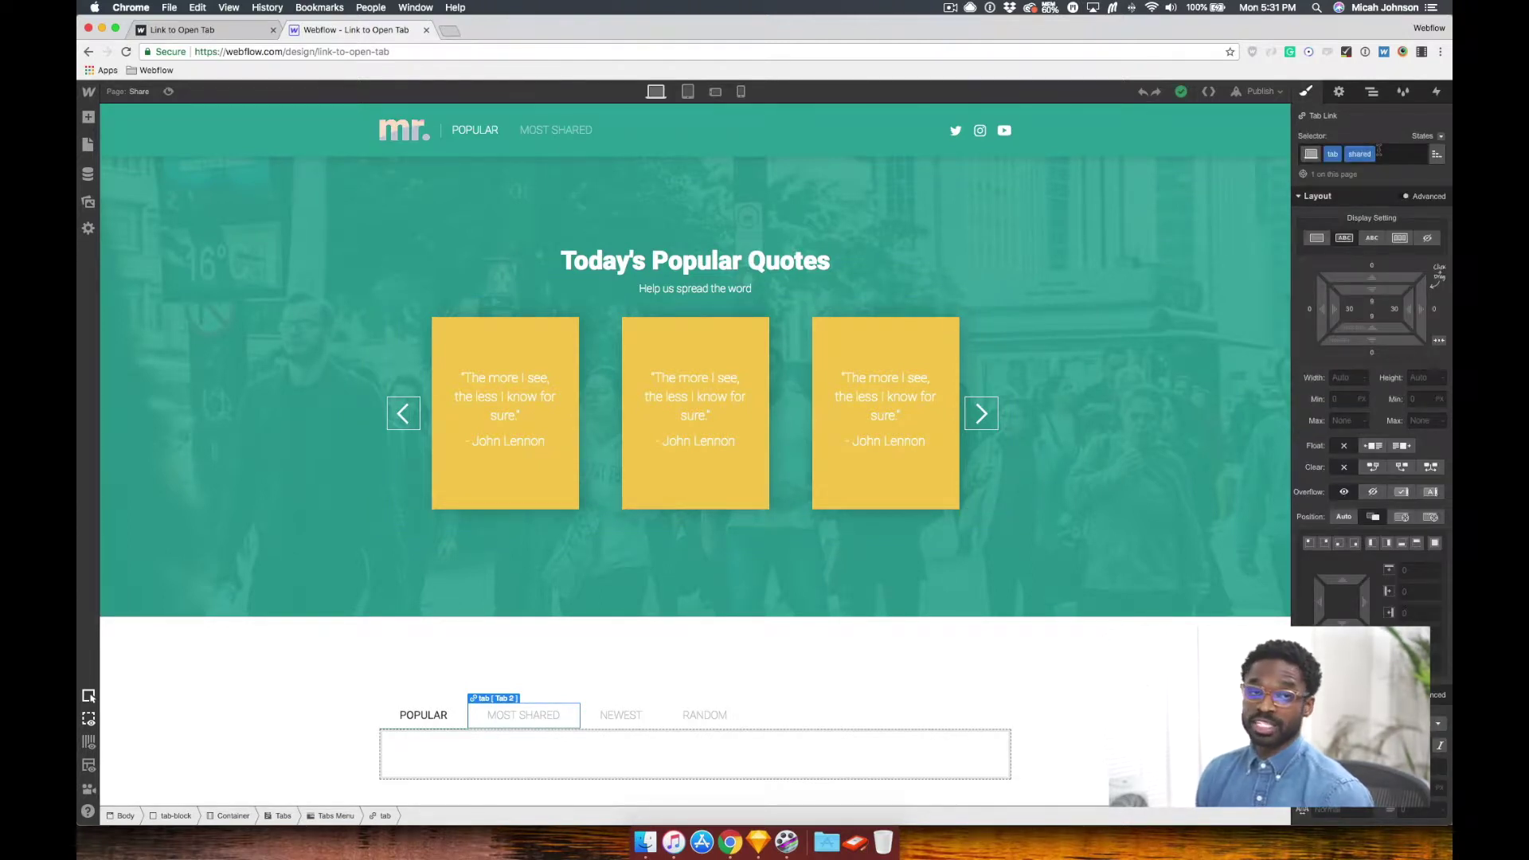
left_click(245, 674)
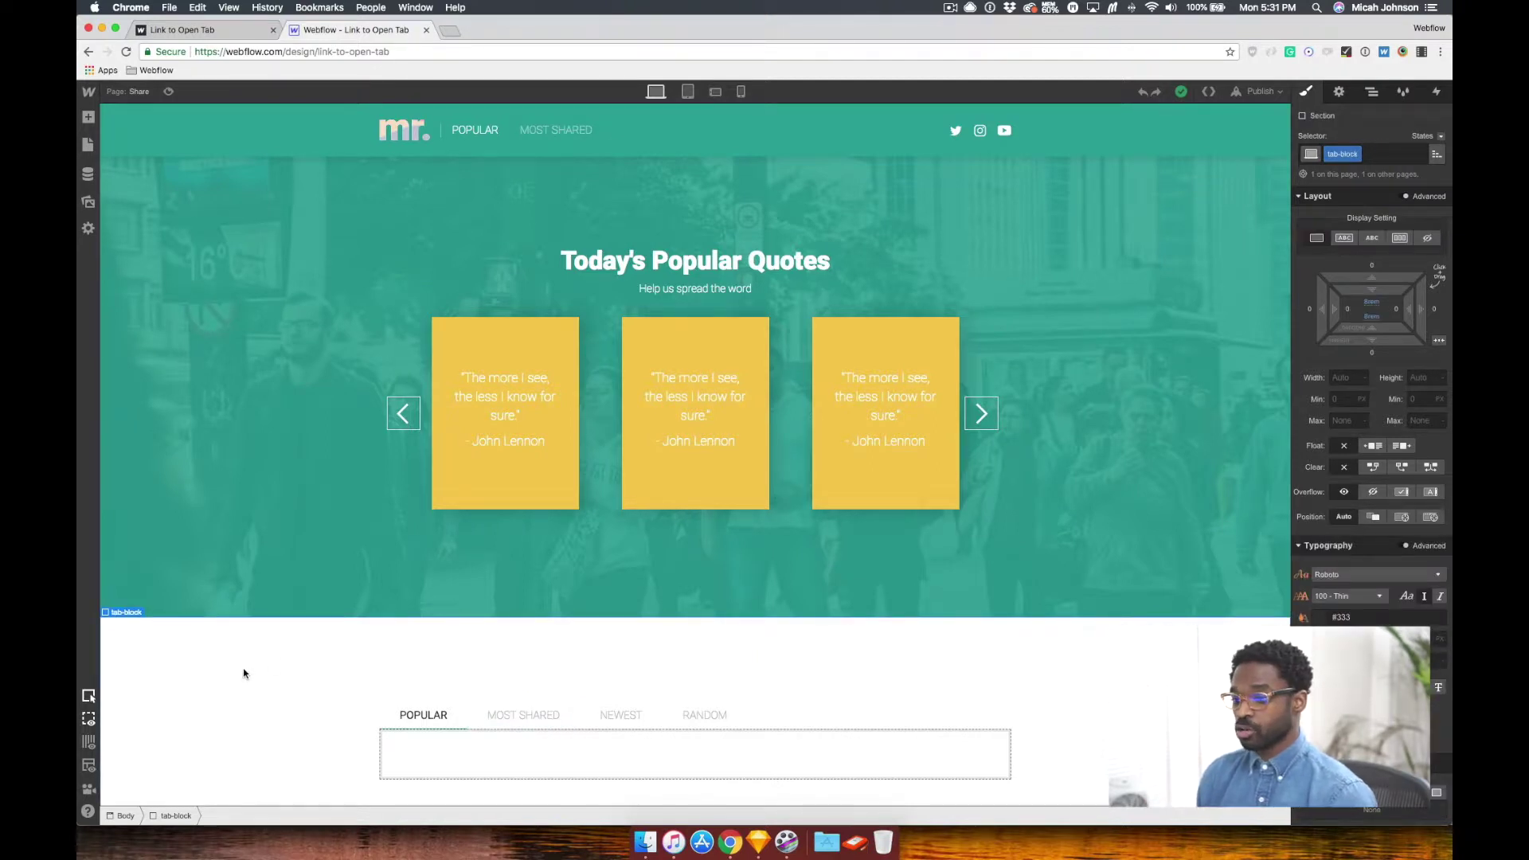
left_click(1339, 91)
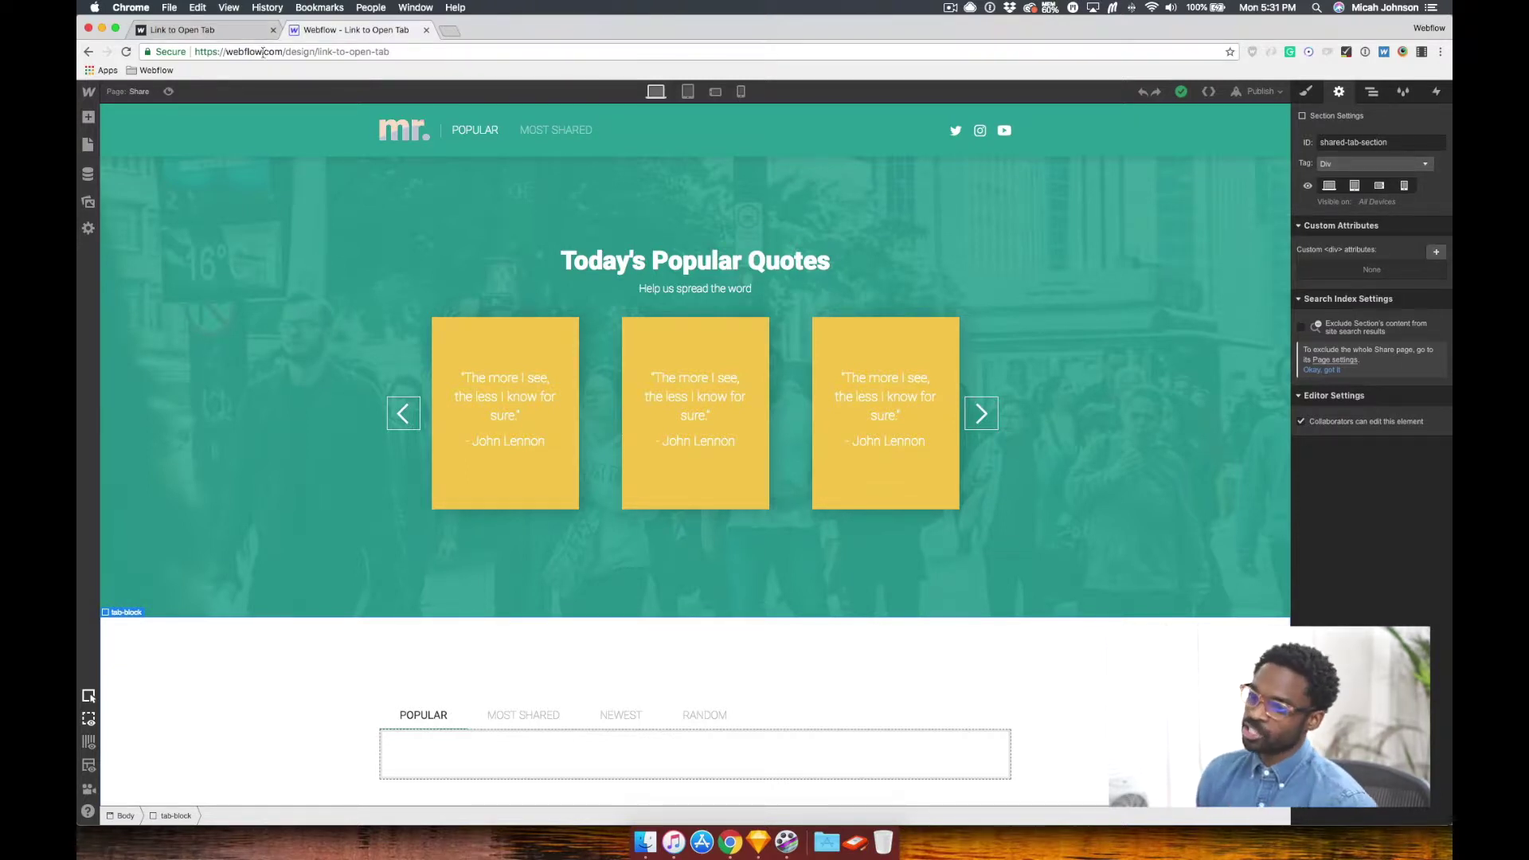
left_click(134, 91)
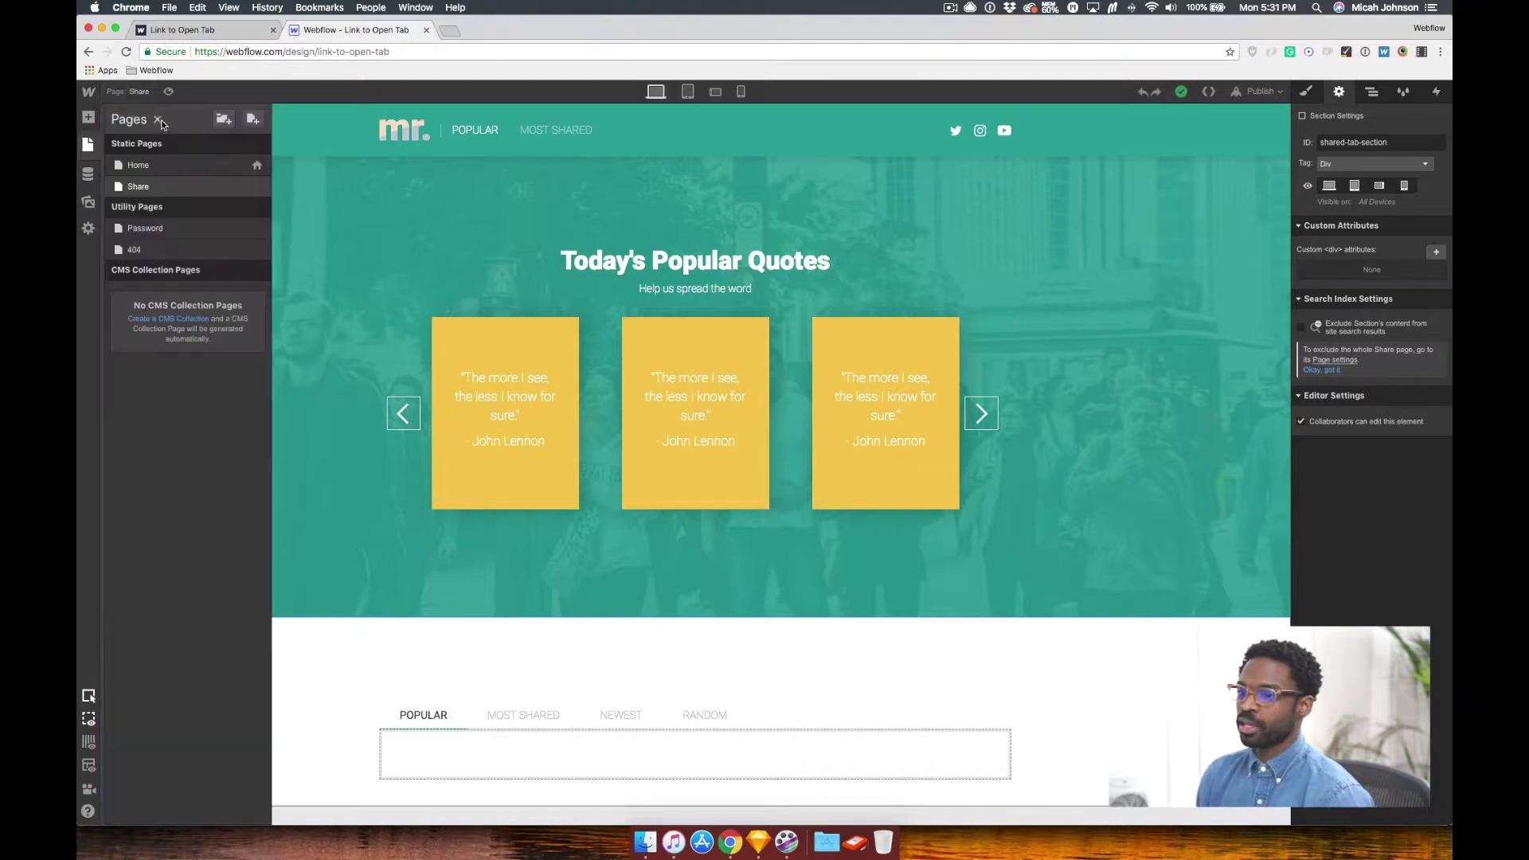
left_click(153, 175)
scroll(793, 500, "down", 4)
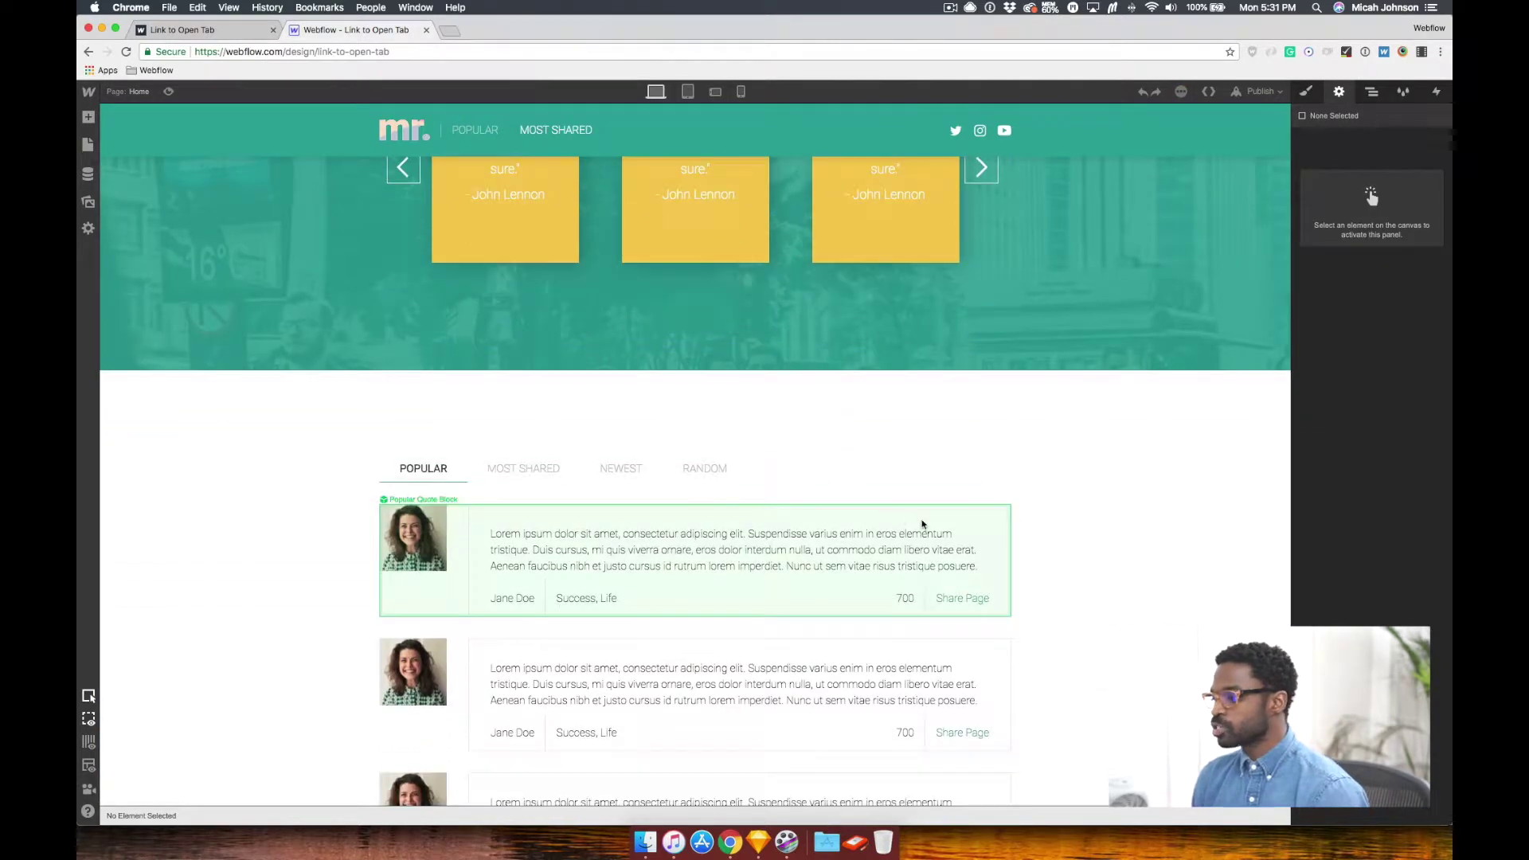
Open the Popular Quote symbol to inspect its Share Page link, then view the published site.
double_click(938, 598)
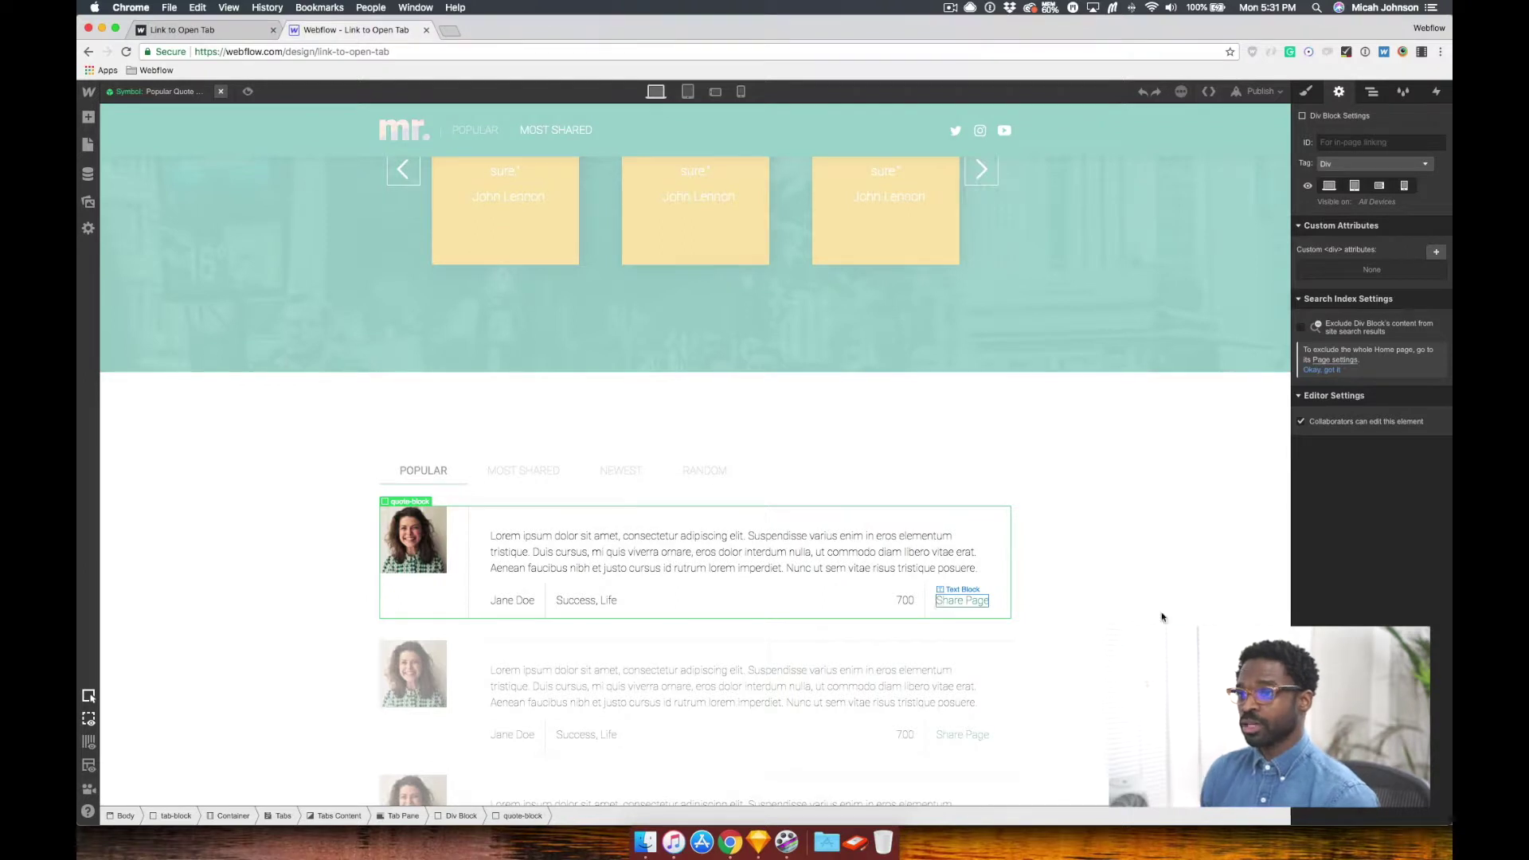
left_click(199, 32)
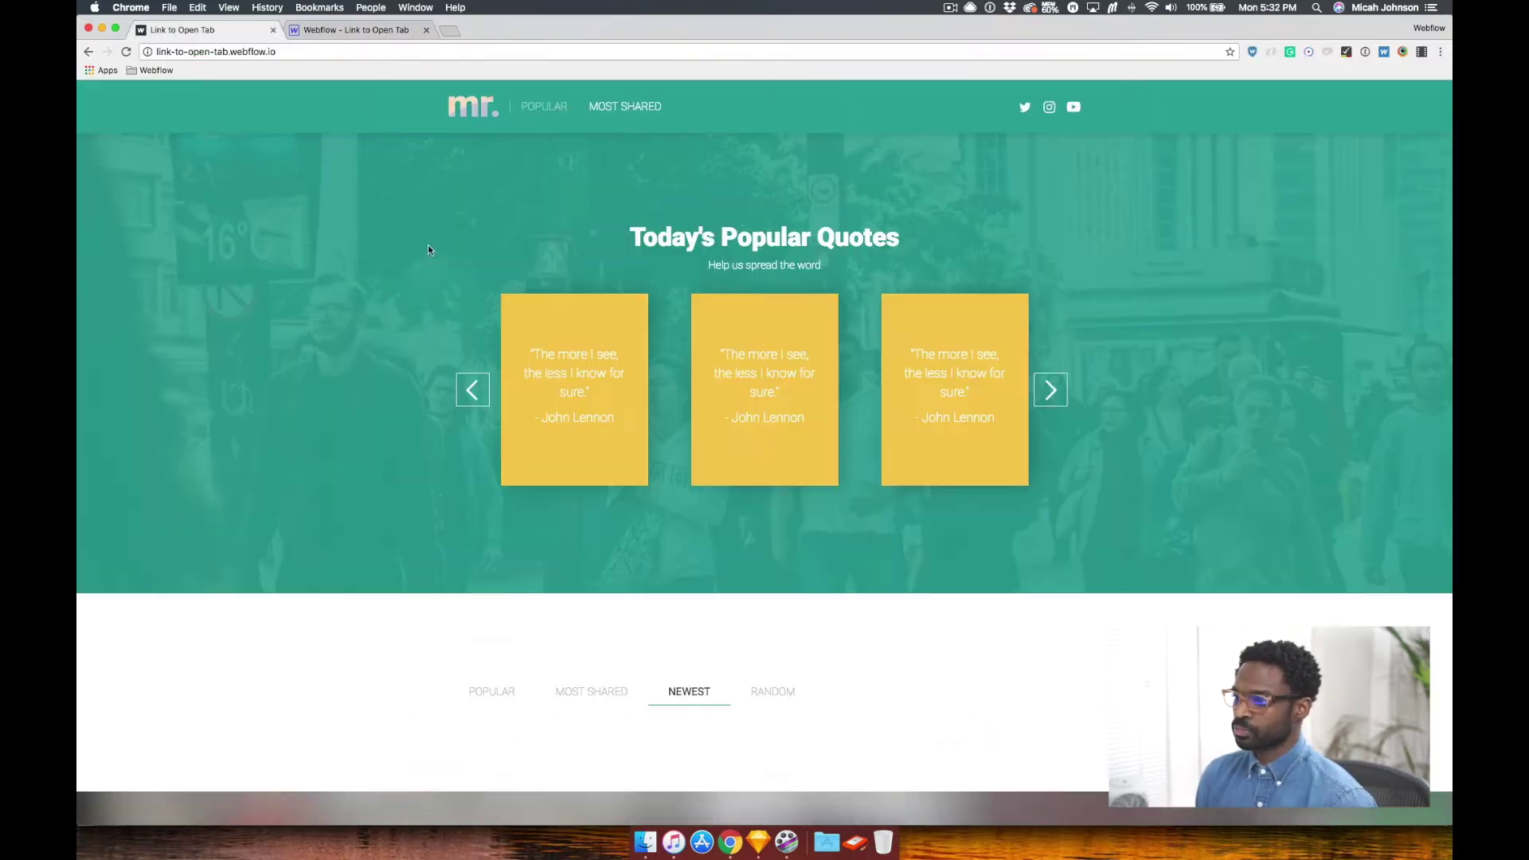
On the live site, follow MOST SHARED to the Share page and try its Most Shared and Newest tabs.
scroll(494, 143, "down", 6)
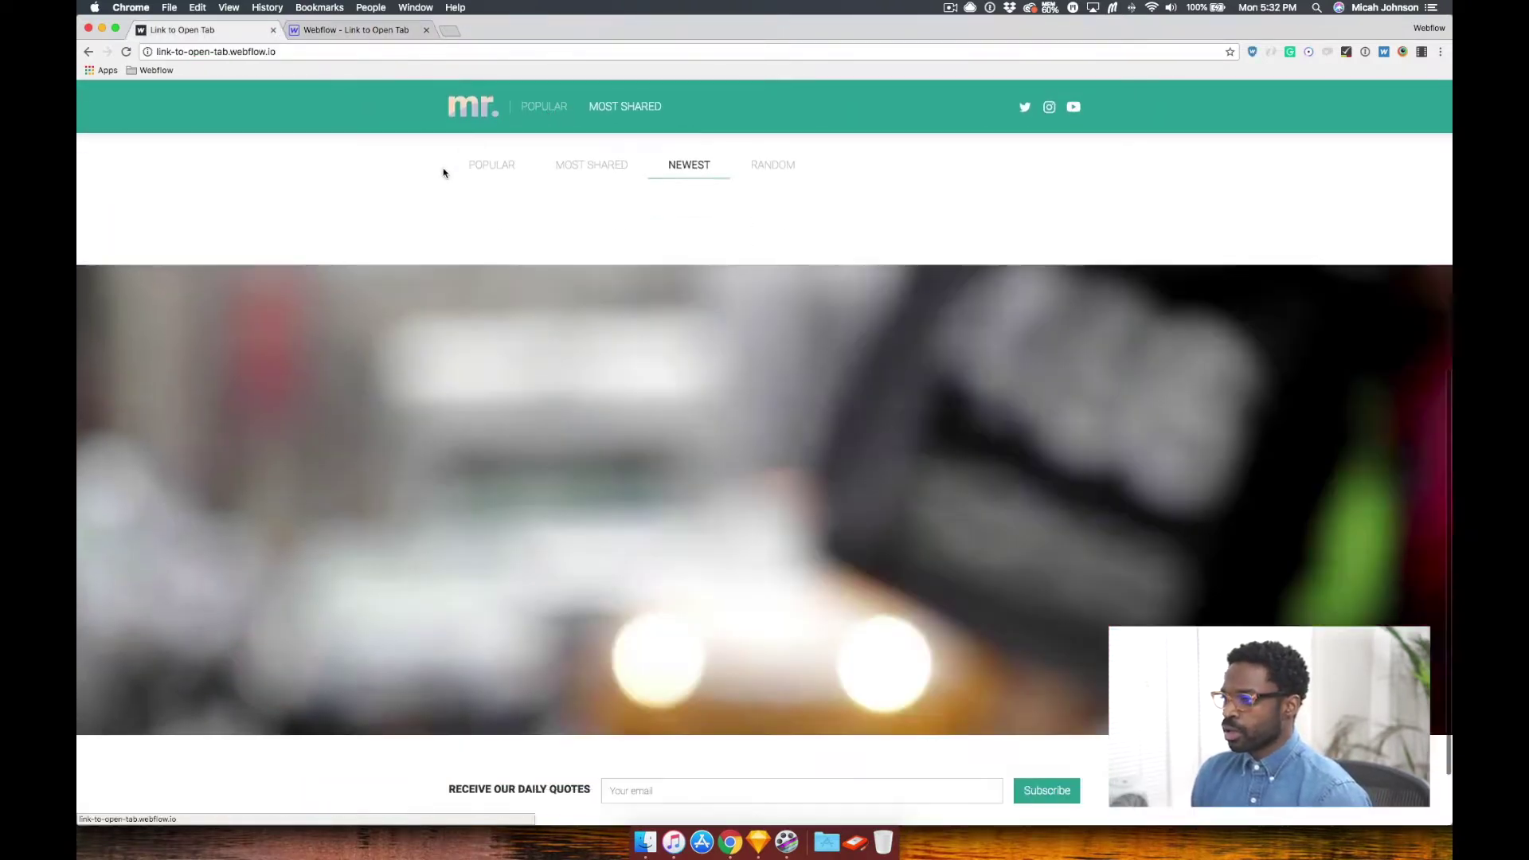
scroll(512, 160, "up", 4)
scroll(548, 133, "up", 1)
scroll(548, 134, "up", 2)
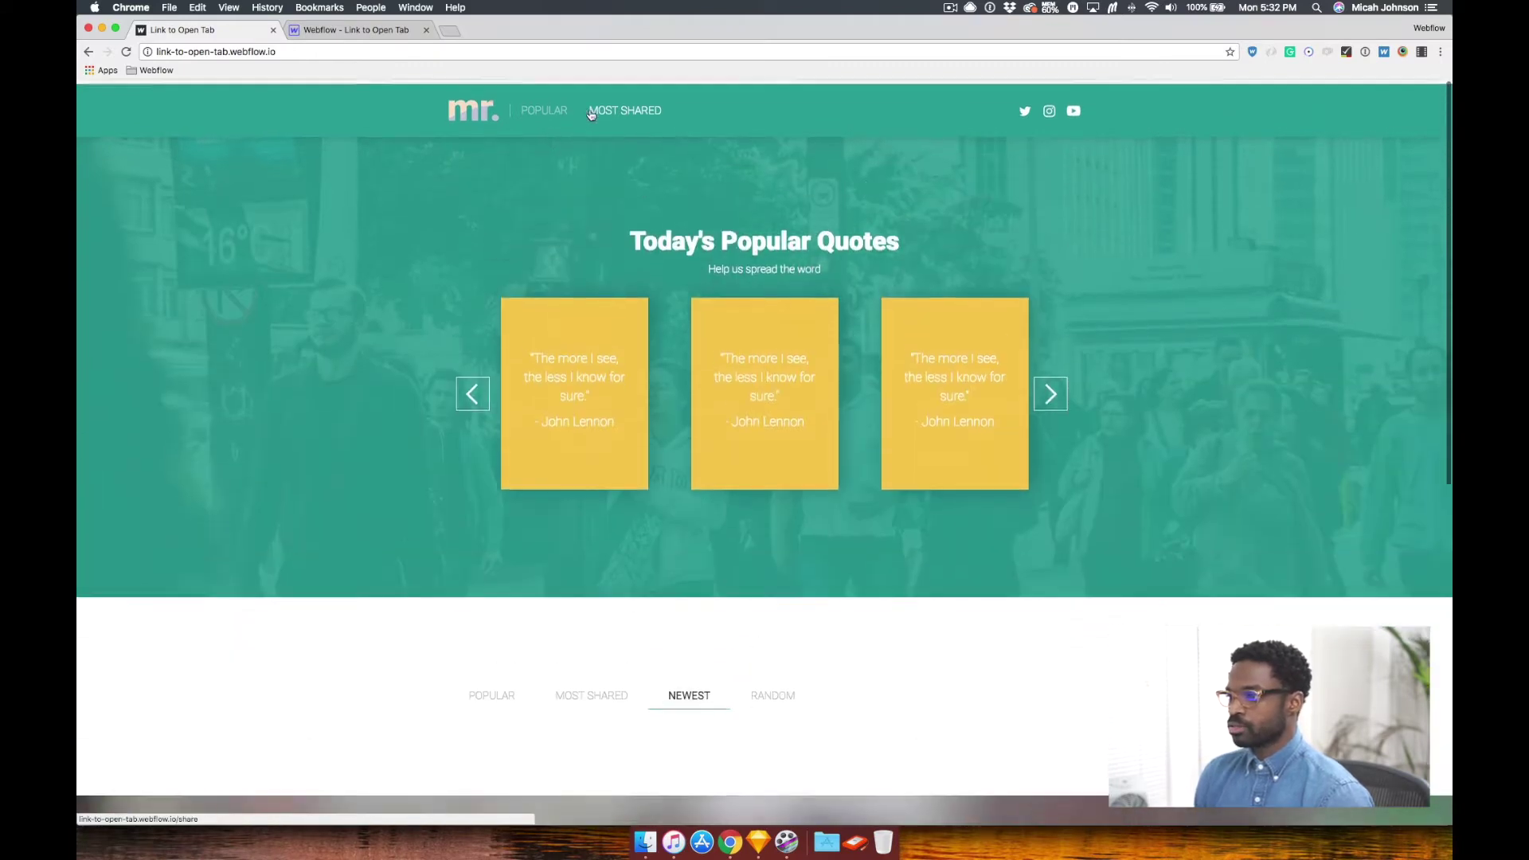
left_click(621, 118)
scroll(621, 119, "down", 2)
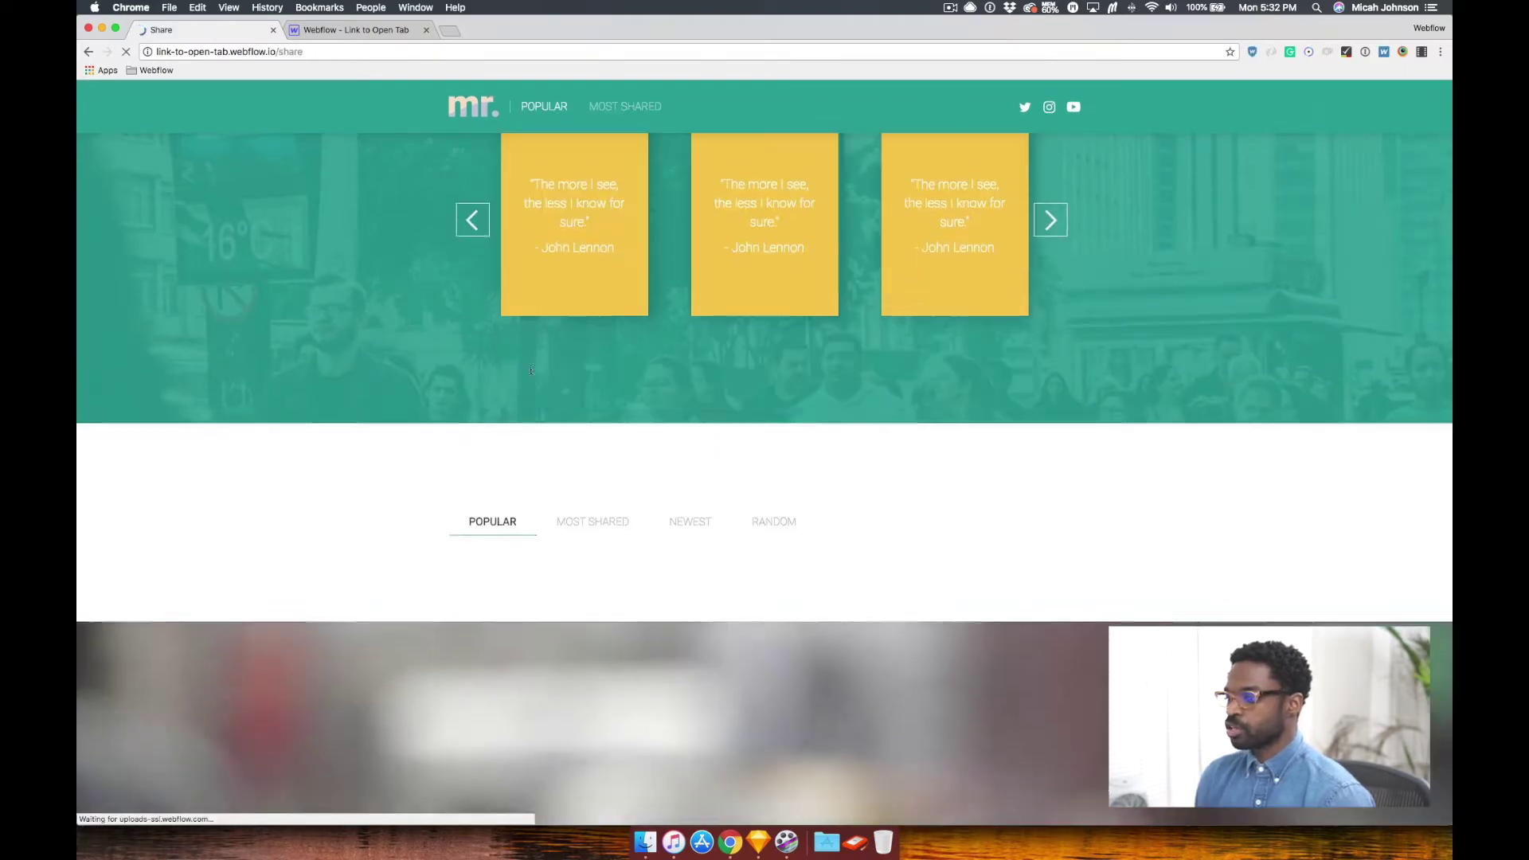
scroll(457, 549, "up", 2)
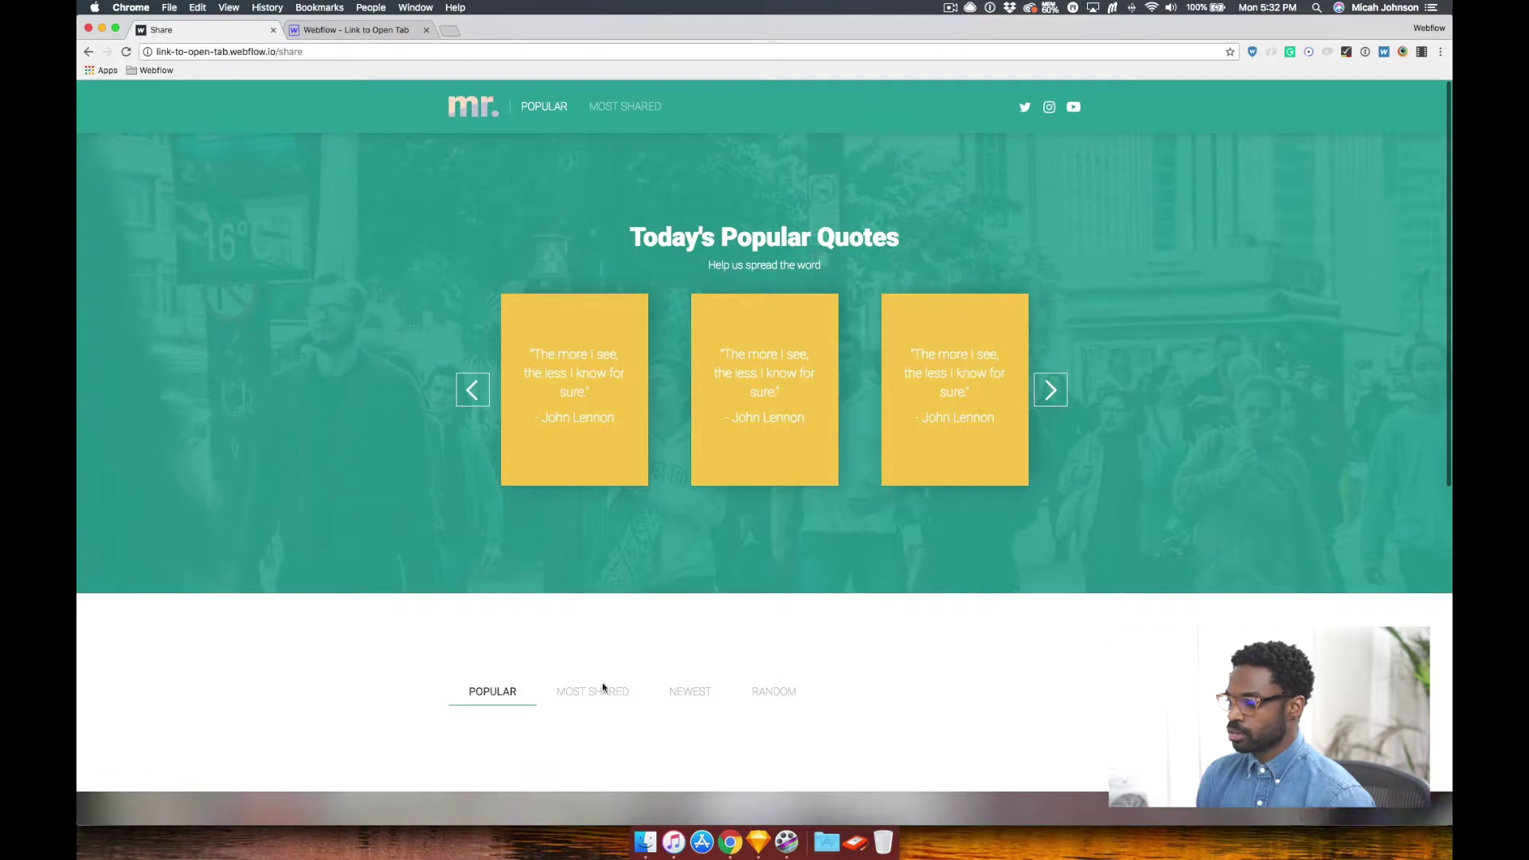
left_click(605, 705)
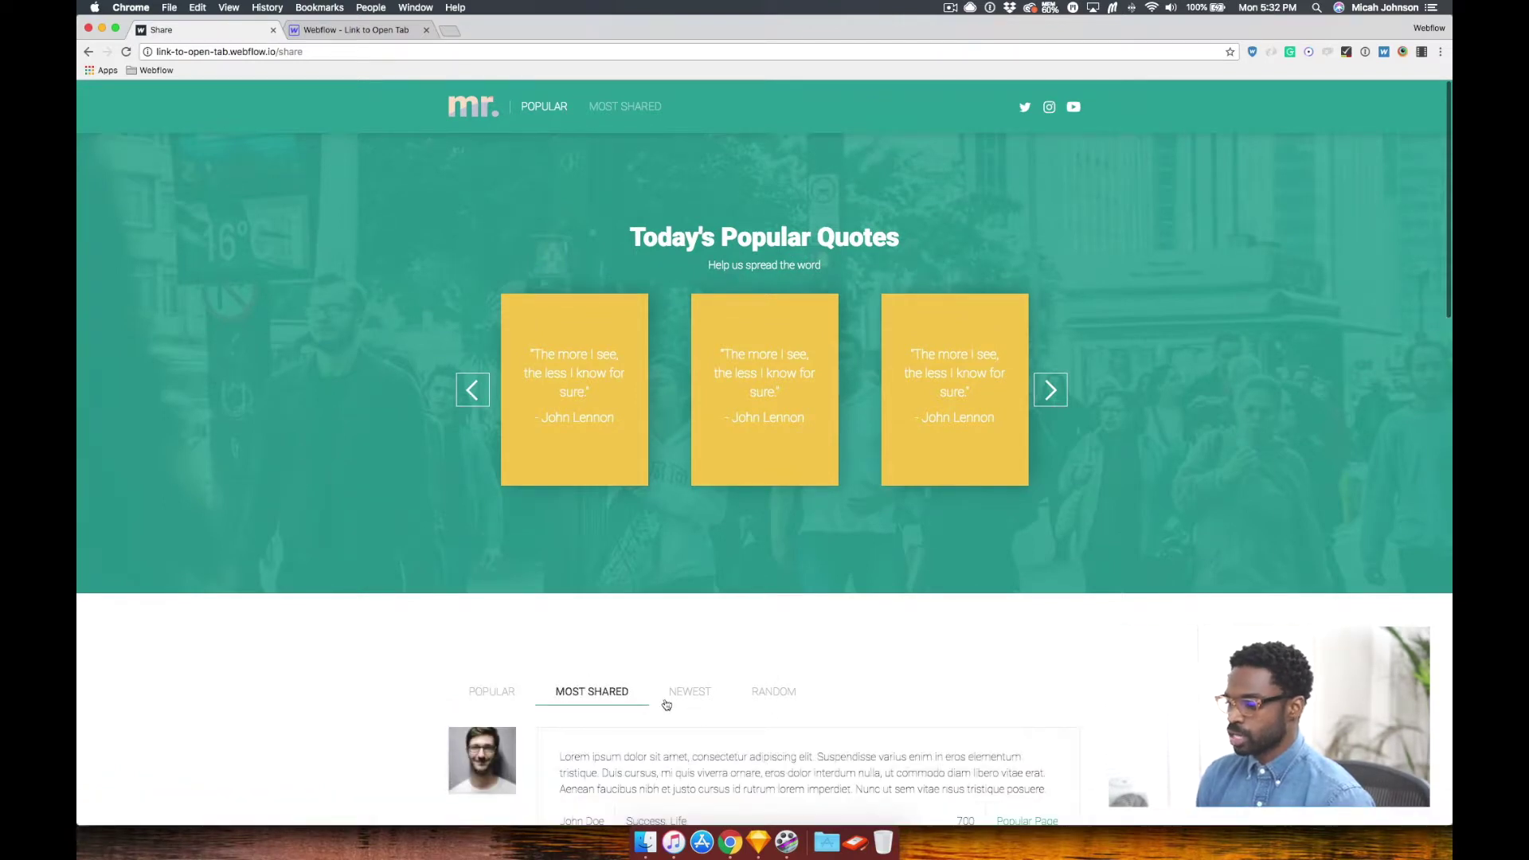
scroll(351, 666, "down", 5)
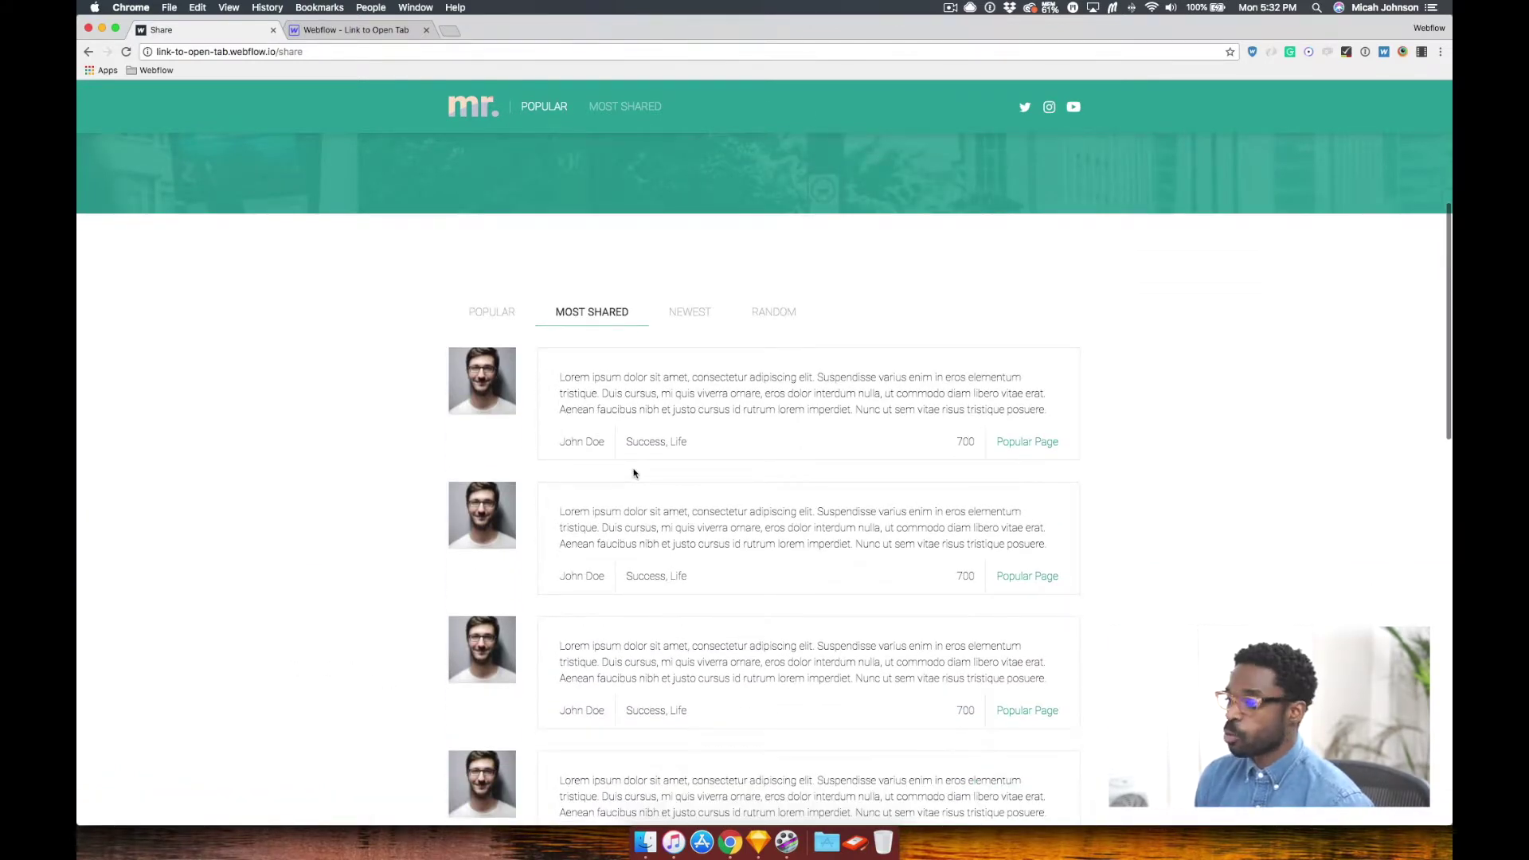
left_click(689, 321)
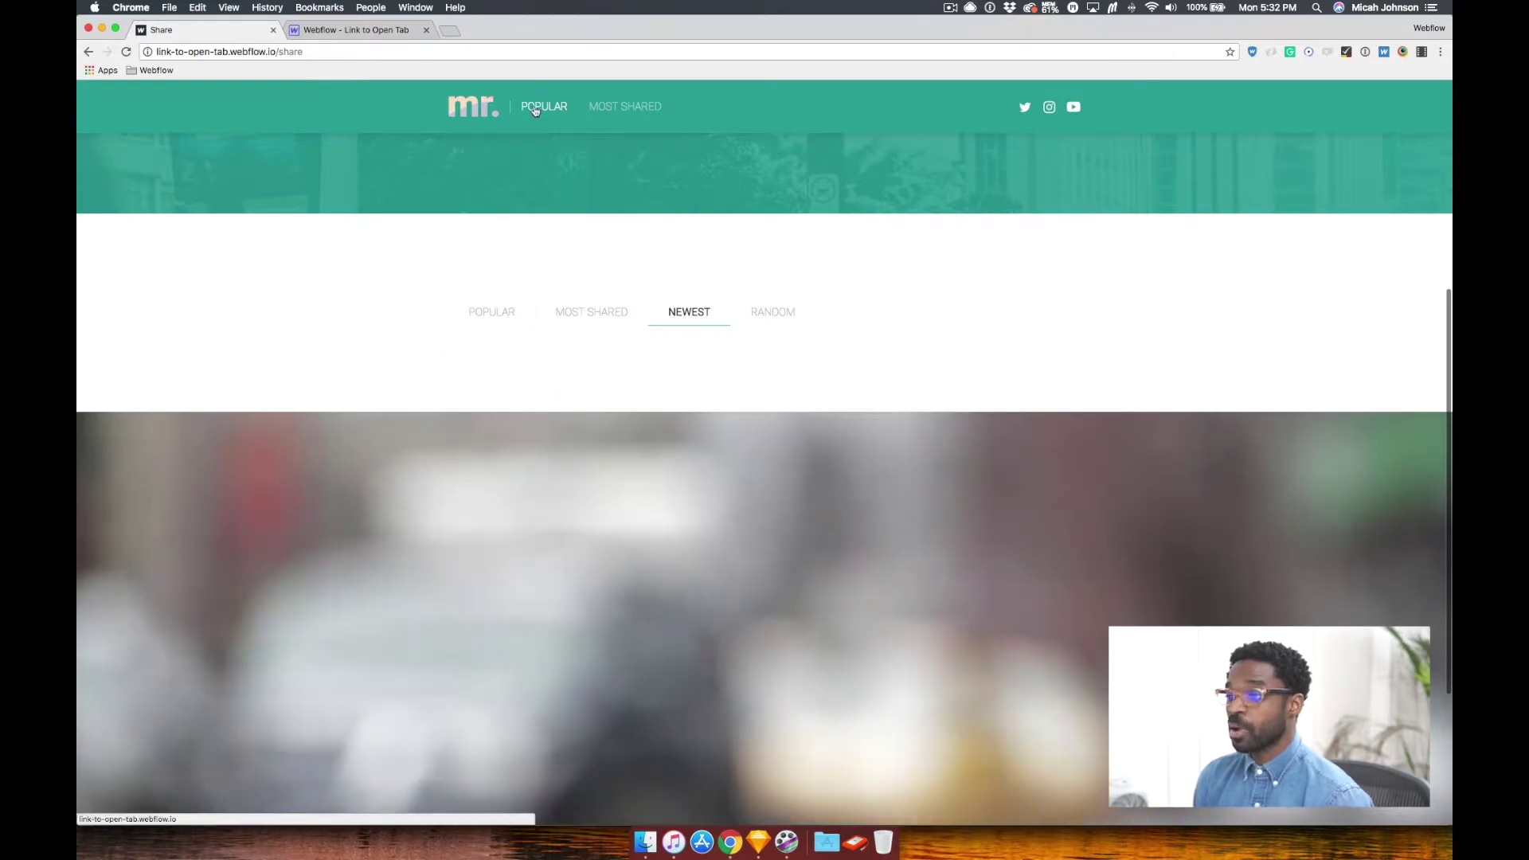
Cycle the live home page's tabs through Most Shared, Popular and Newest, then return to the Designer.
left_click(543, 108)
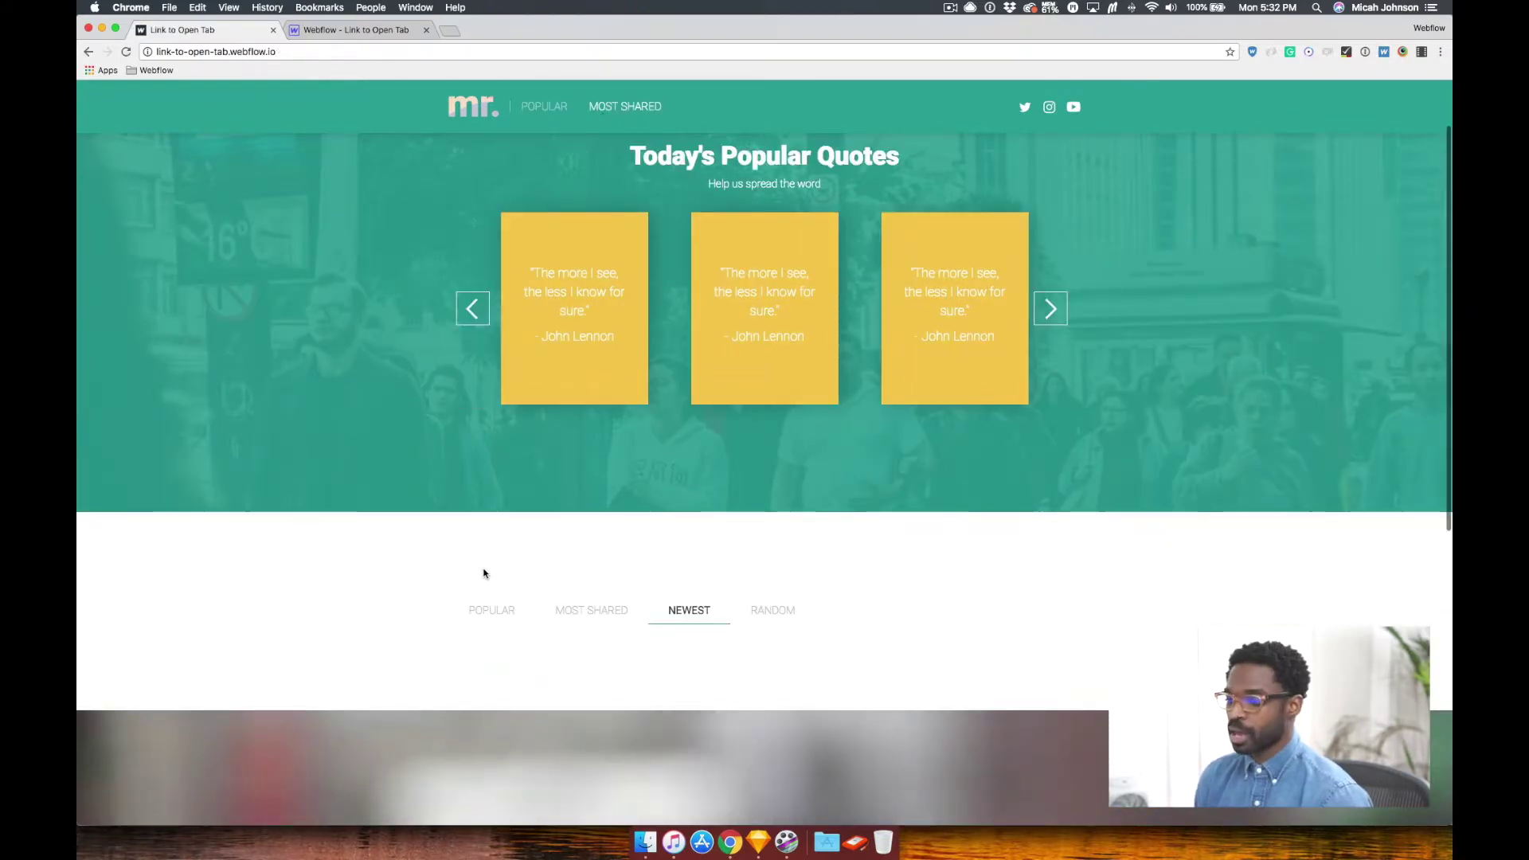
left_click(629, 615)
left_click(497, 612)
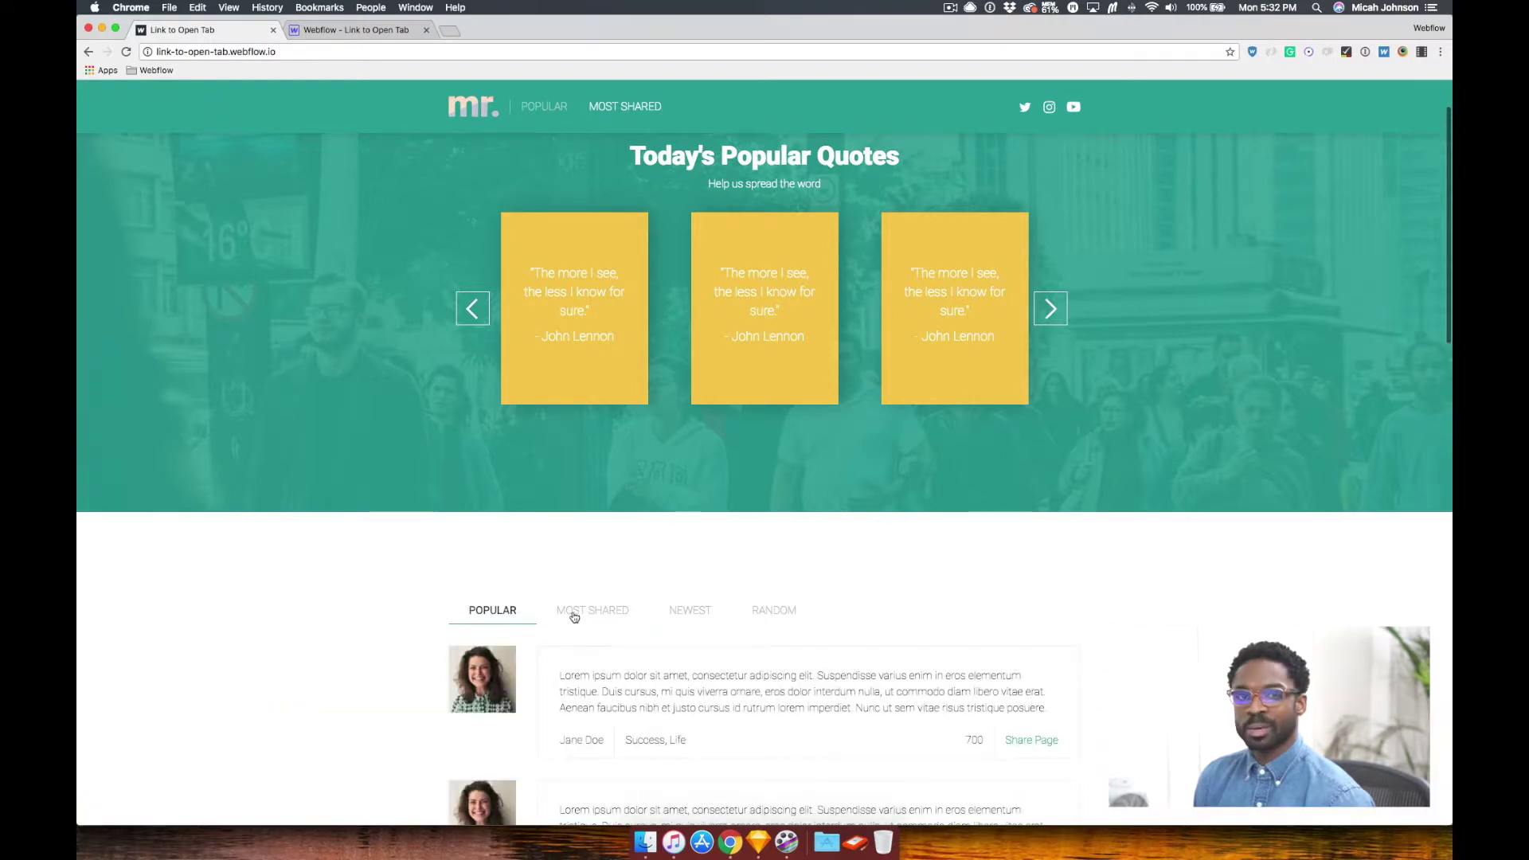
left_click(630, 614)
left_click(669, 614)
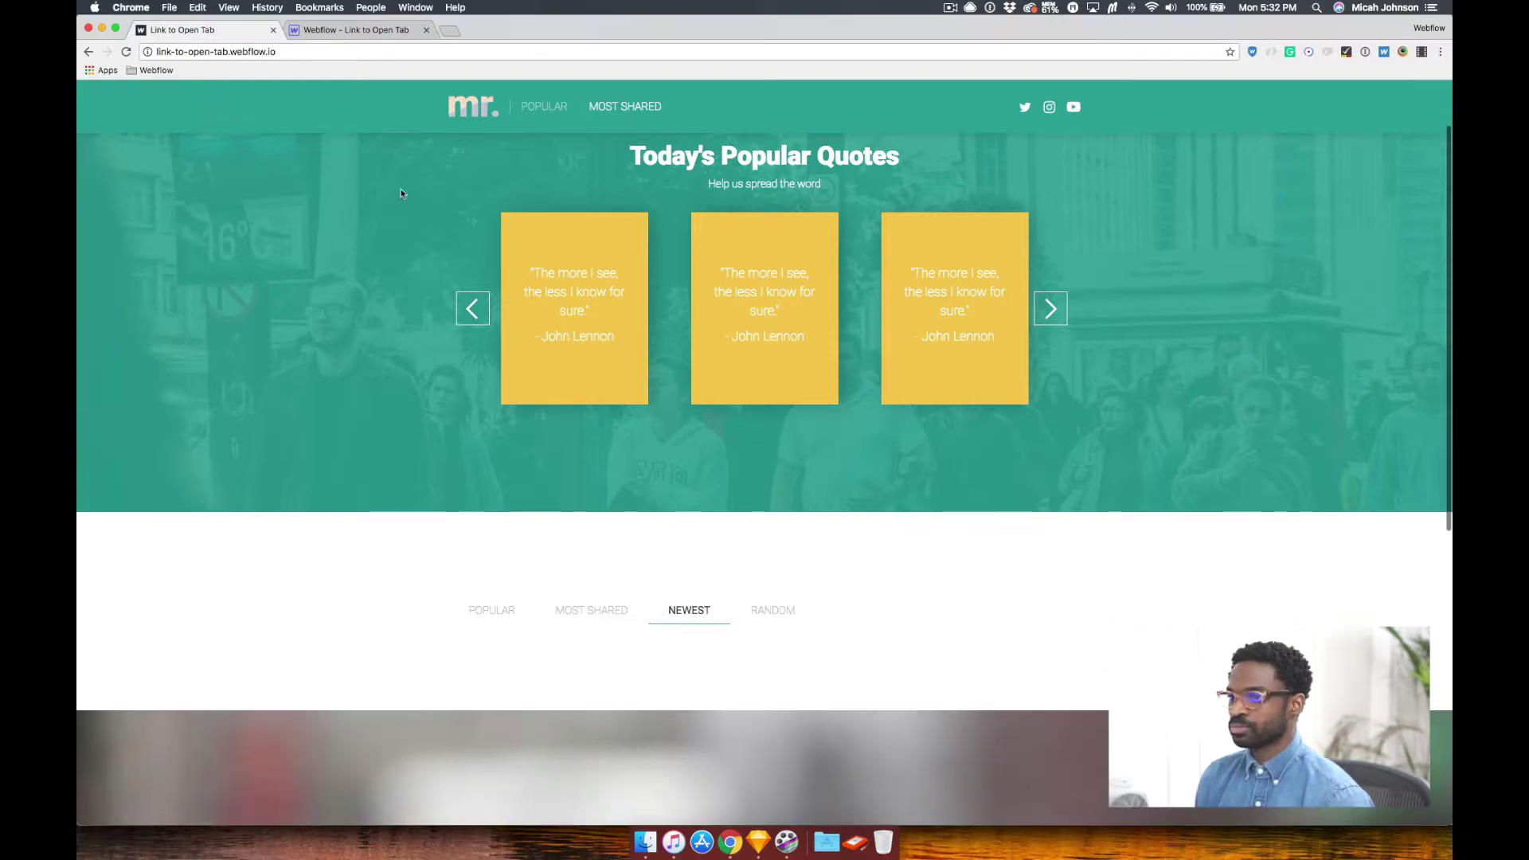
left_click(323, 31)
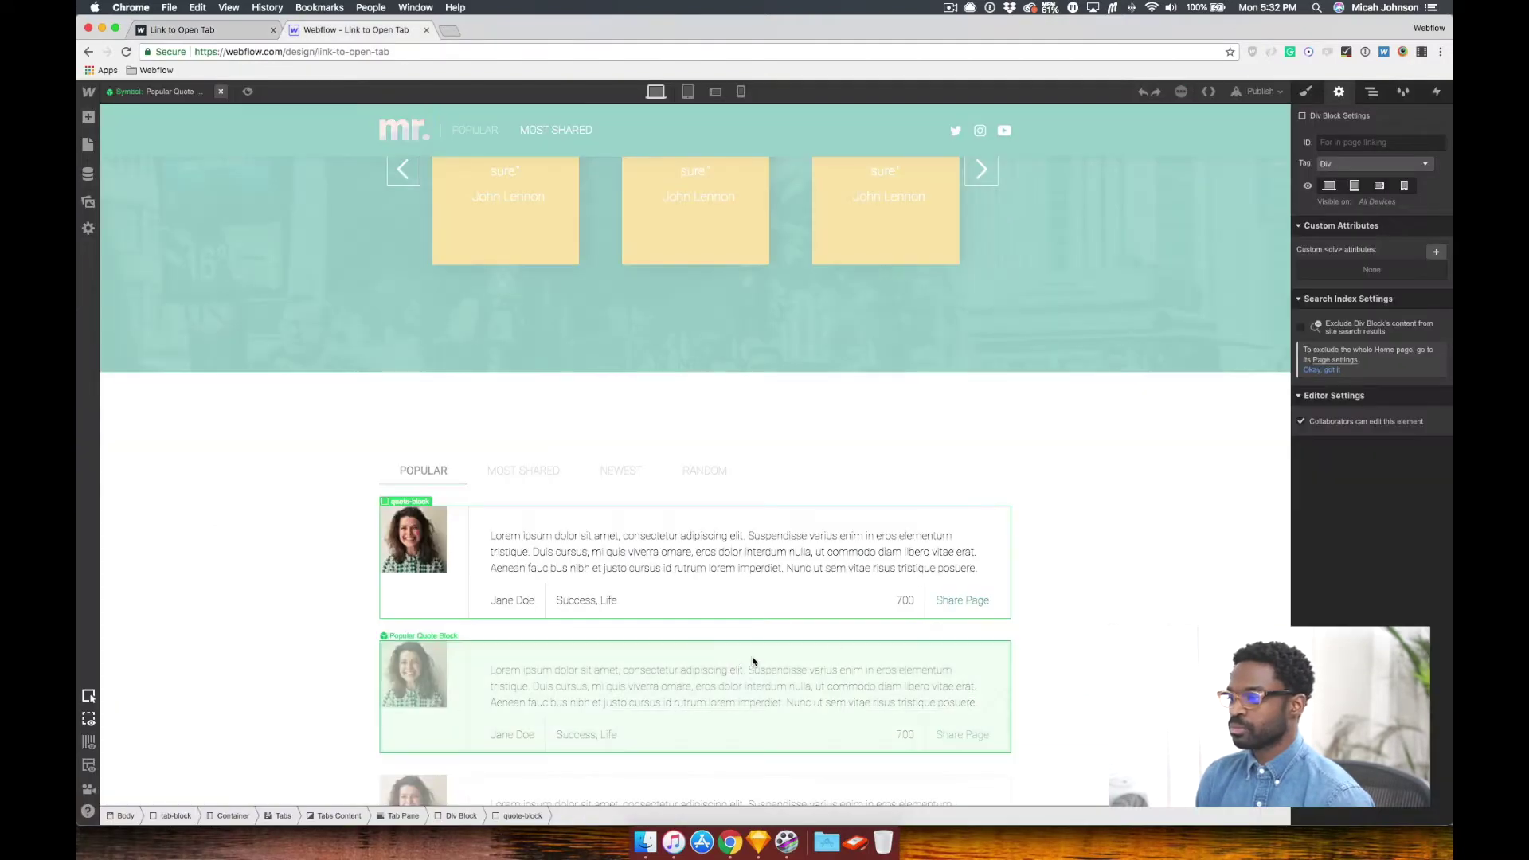
Check the Share Page link's URL /share?tab=shared#shared-tab-section, then exit symbol editing.
left_click(961, 614)
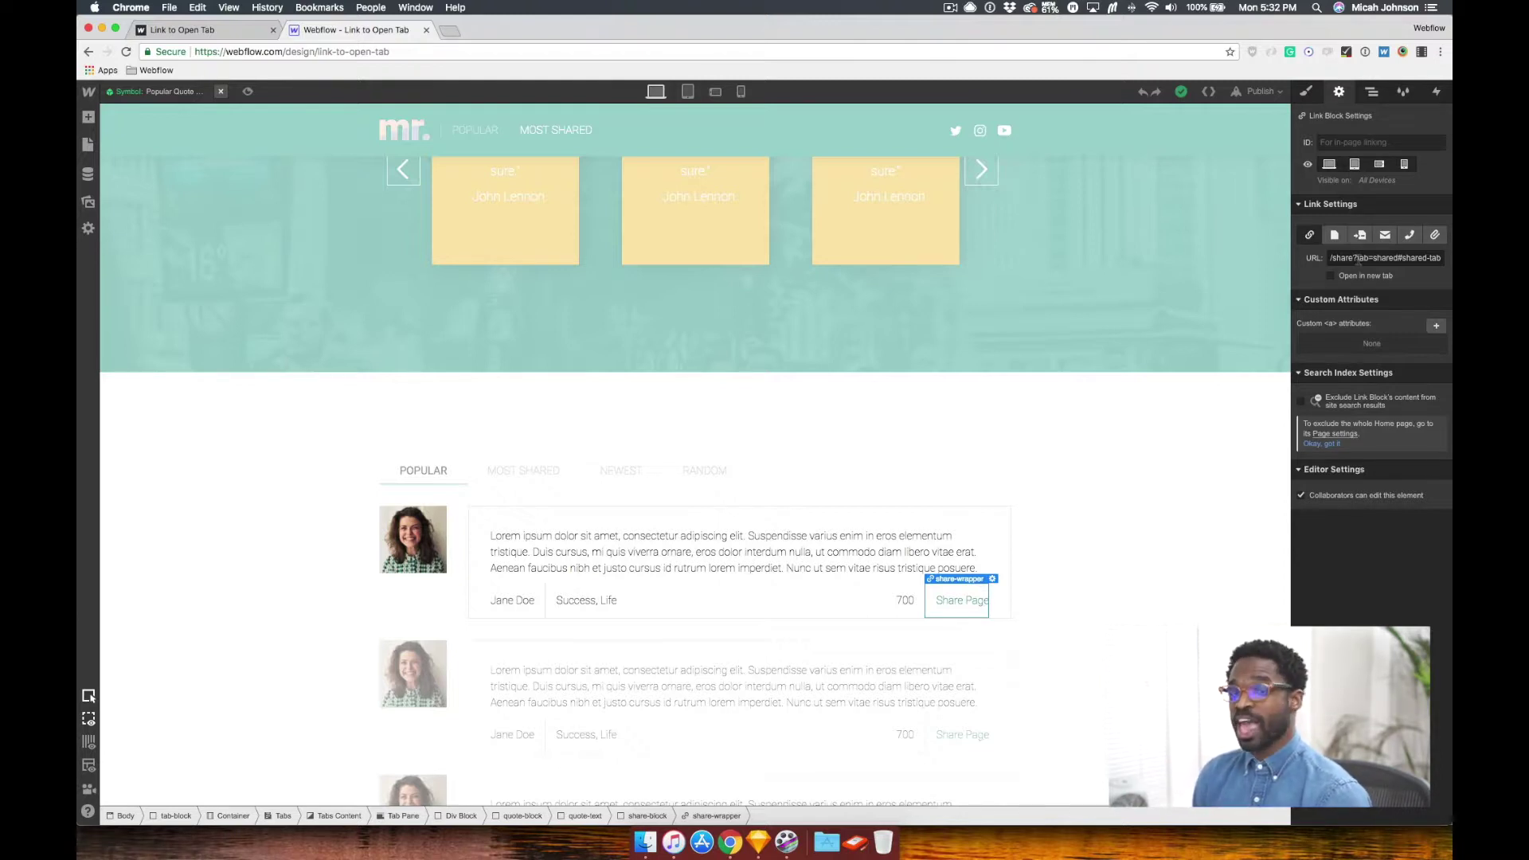
left_click_drag(1394, 257, 1450, 261)
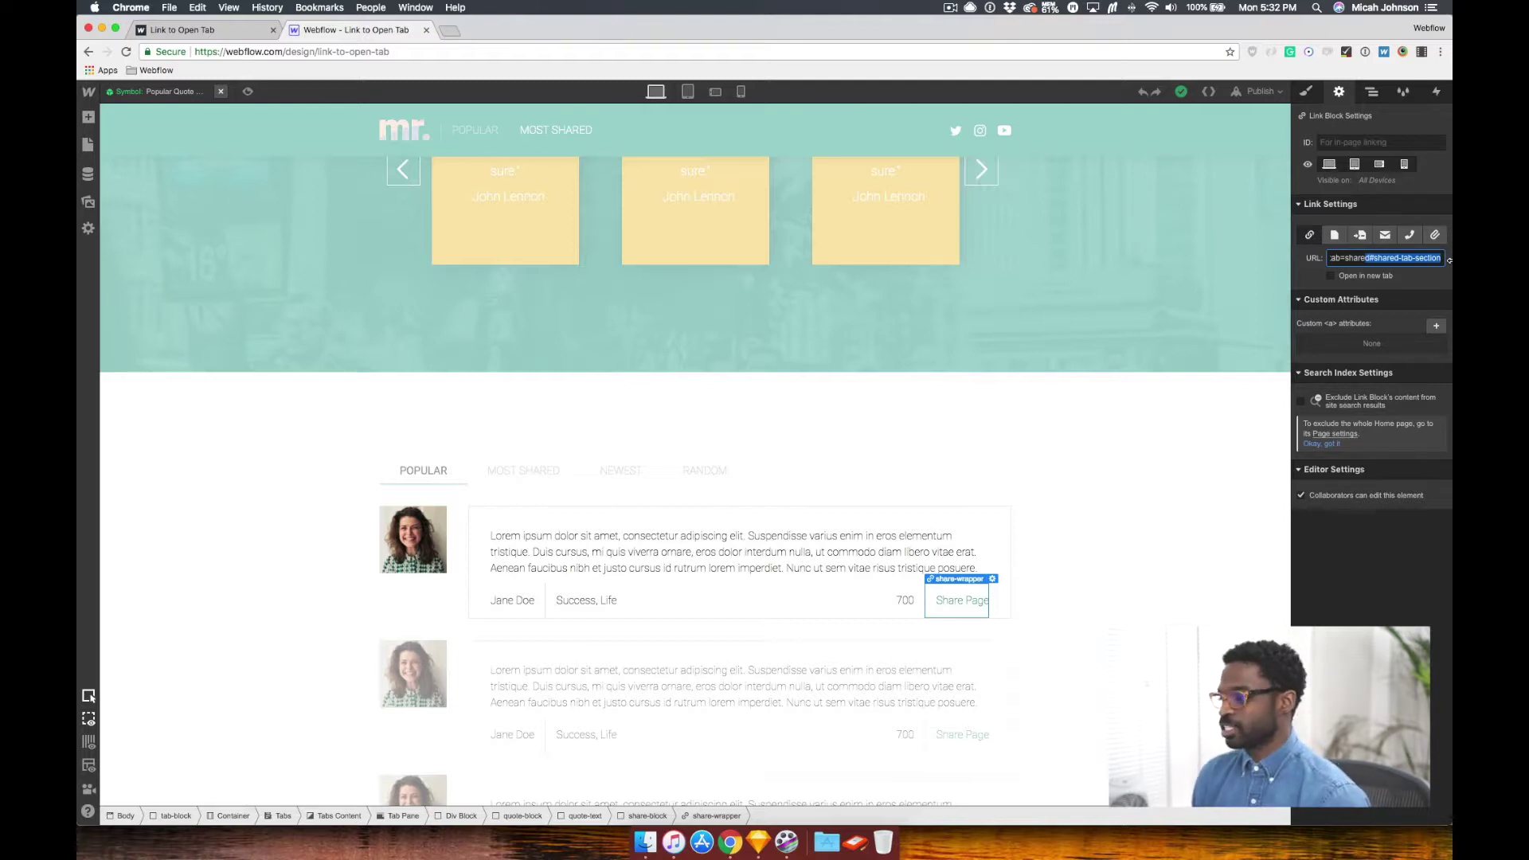
double_click(324, 280)
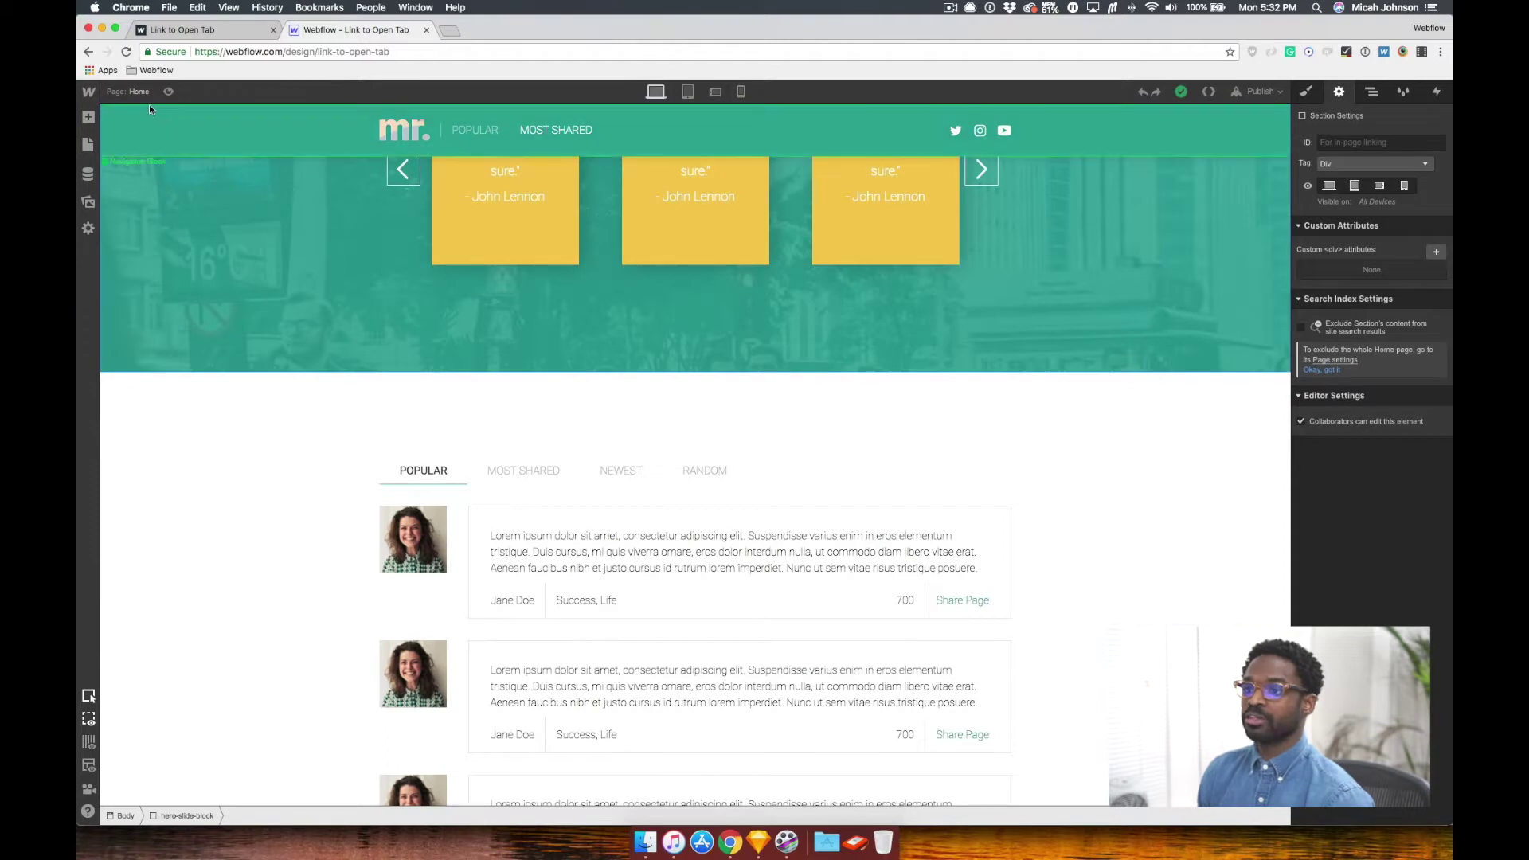
Switch to the Share page and show its Most Shared tab content.
left_click(139, 92)
left_click(152, 186)
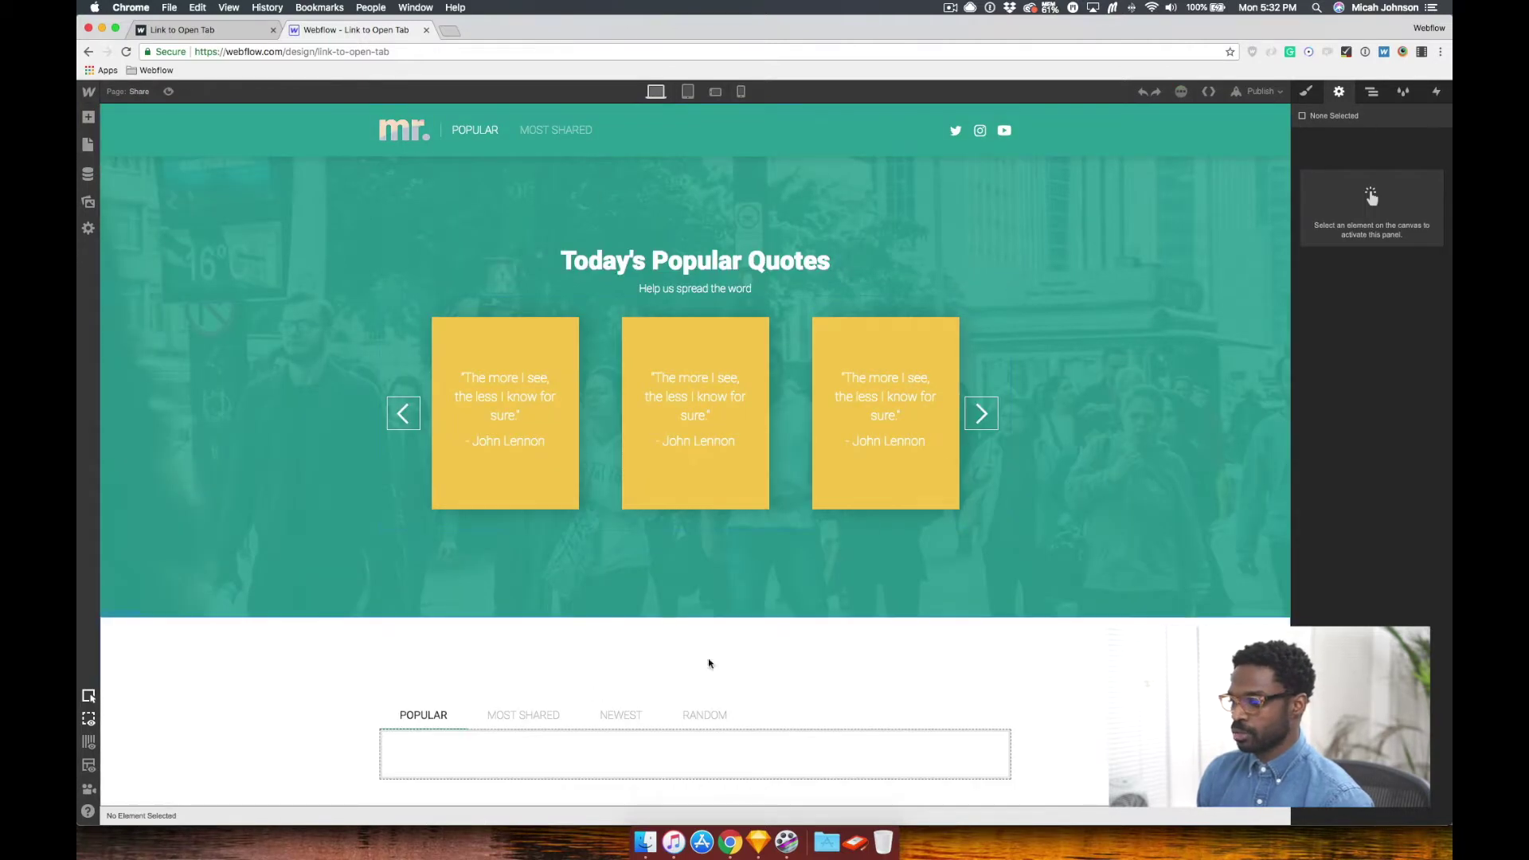
left_click(566, 720)
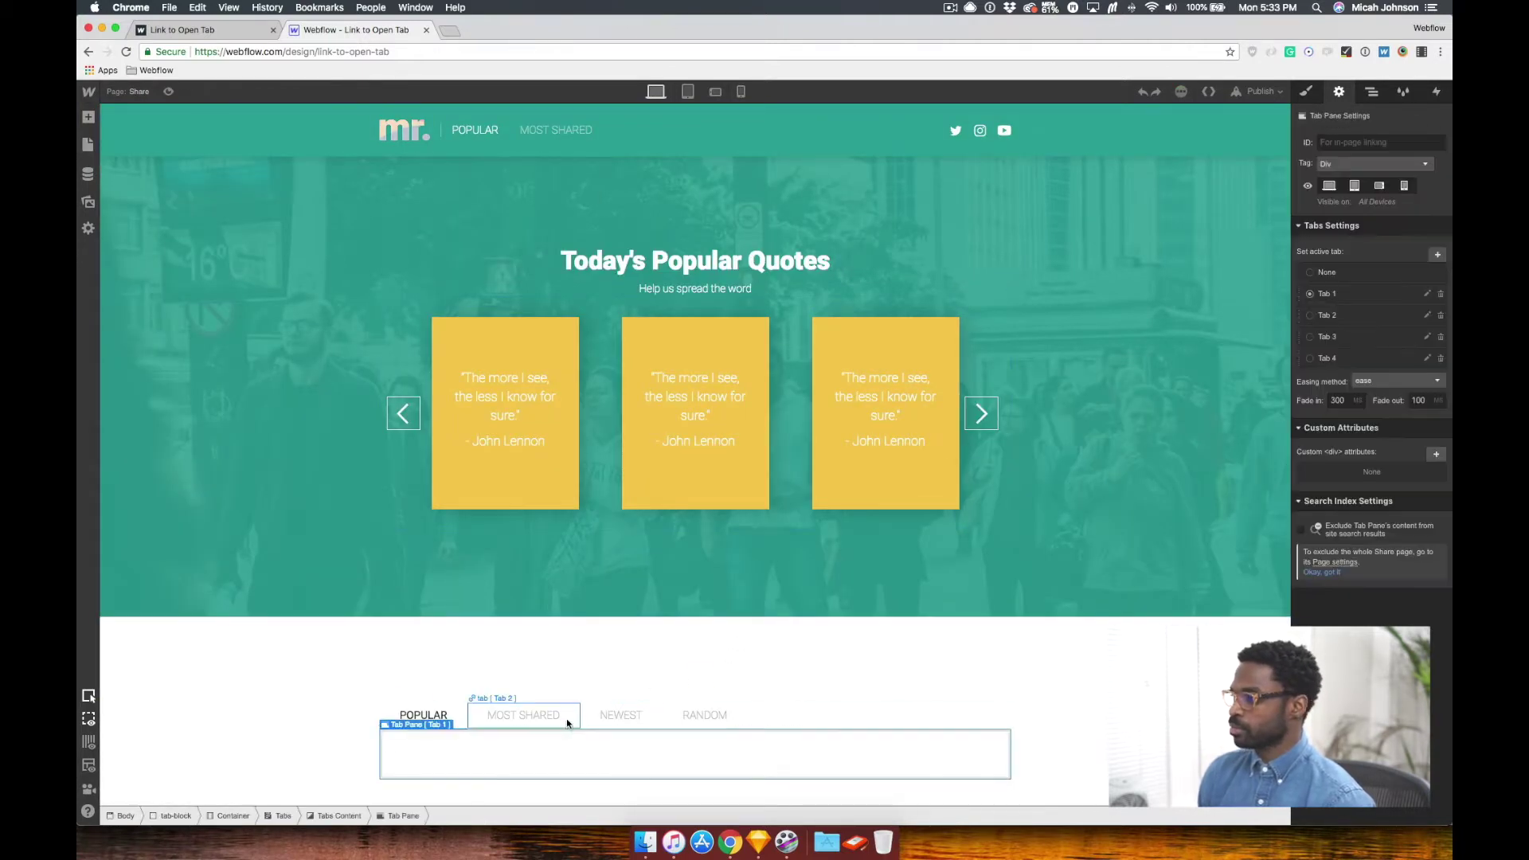
left_click(1360, 294)
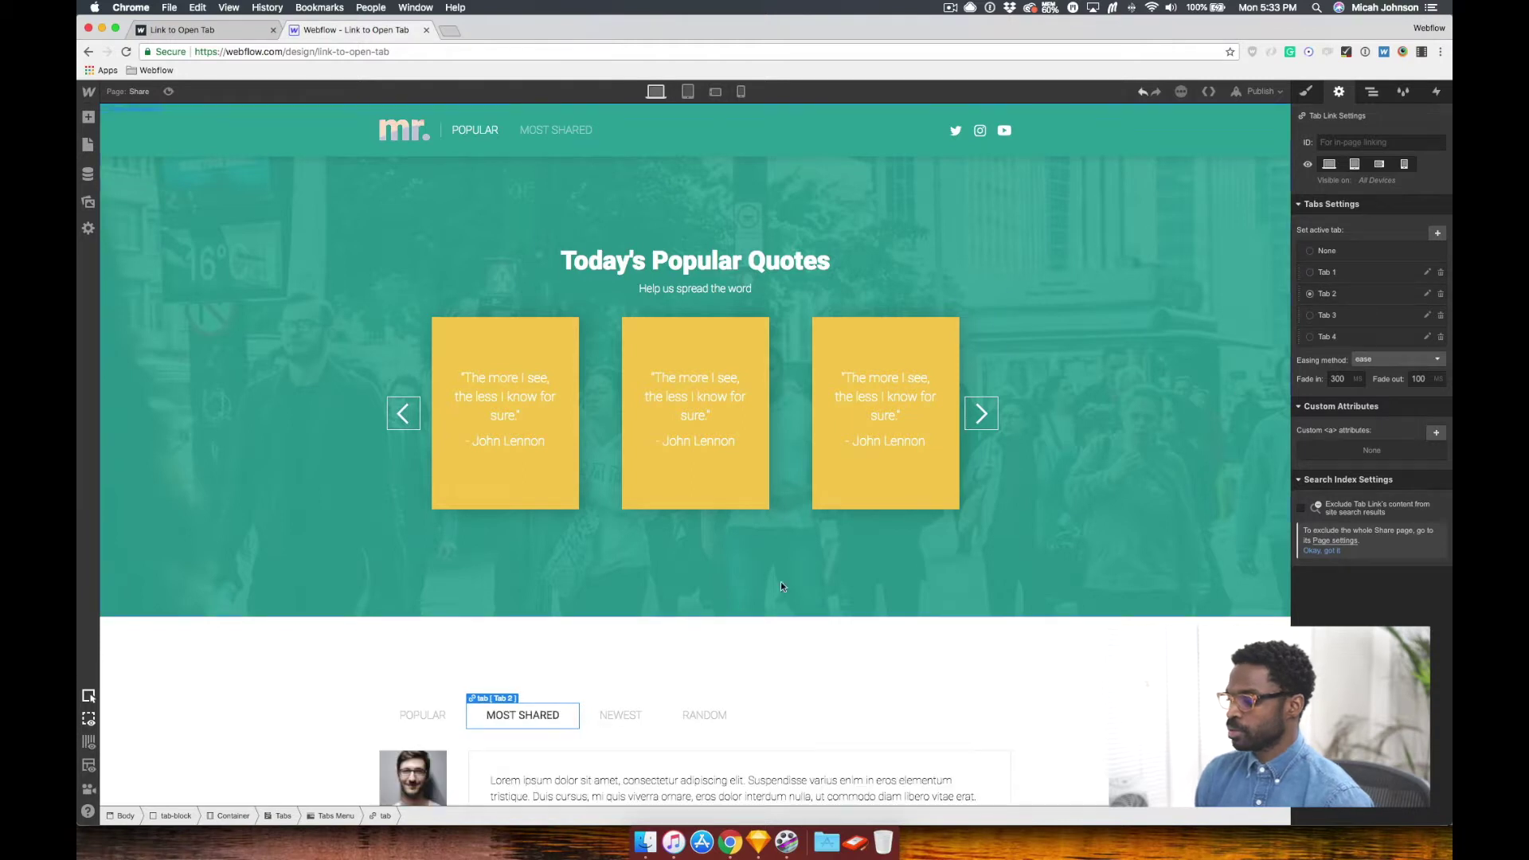
scroll(780, 581, "down", 3)
Inspect the Shared Quote's Popular Page link URL /?tab=popular#popular-tab-section, then exit the symbol.
double_click(921, 701)
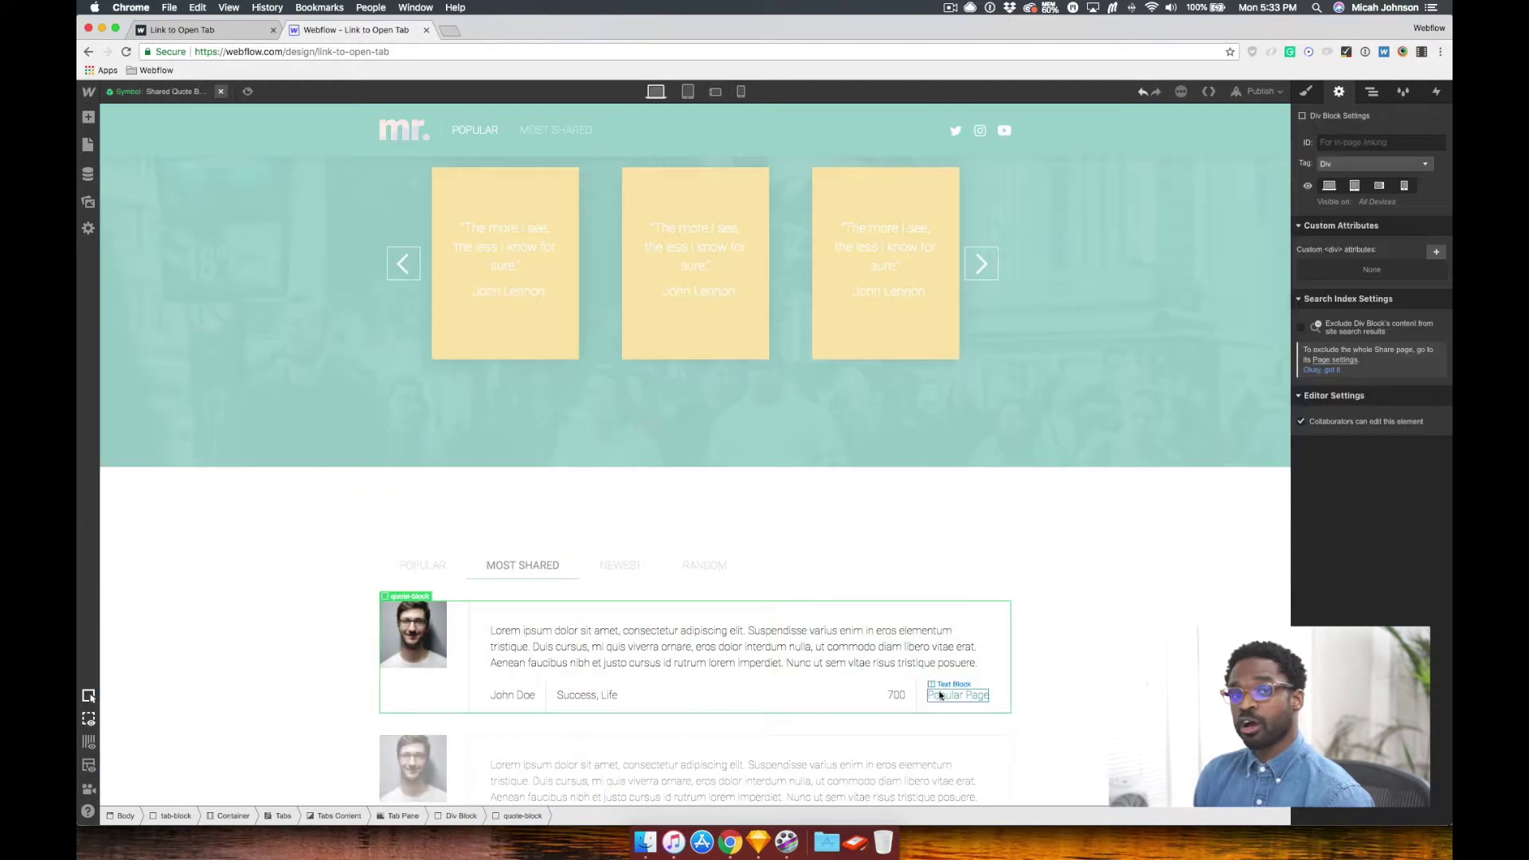
left_click(919, 696)
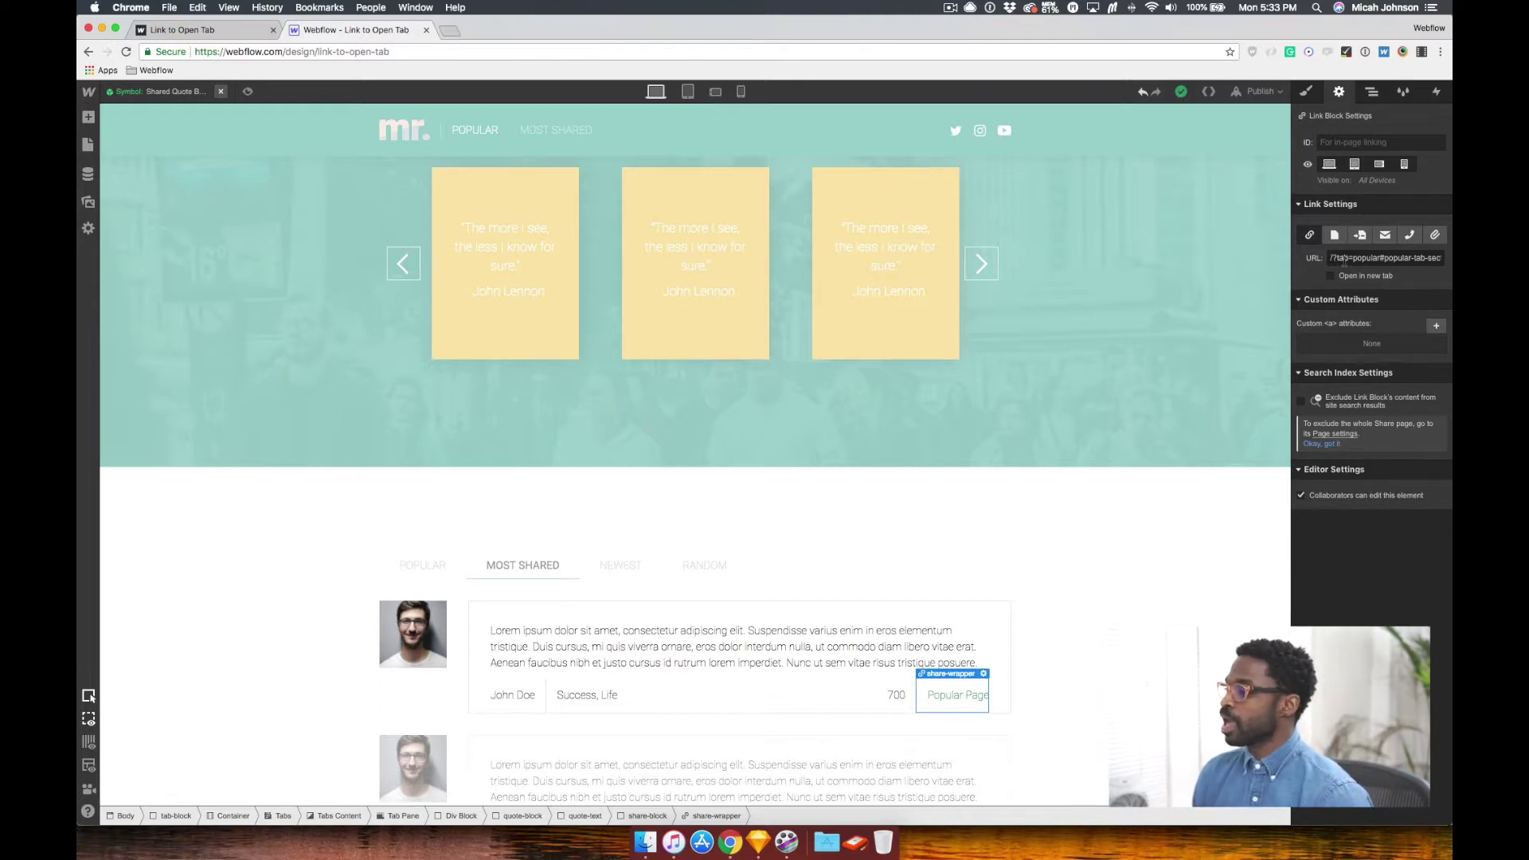
left_click_drag(1382, 257, 1451, 268)
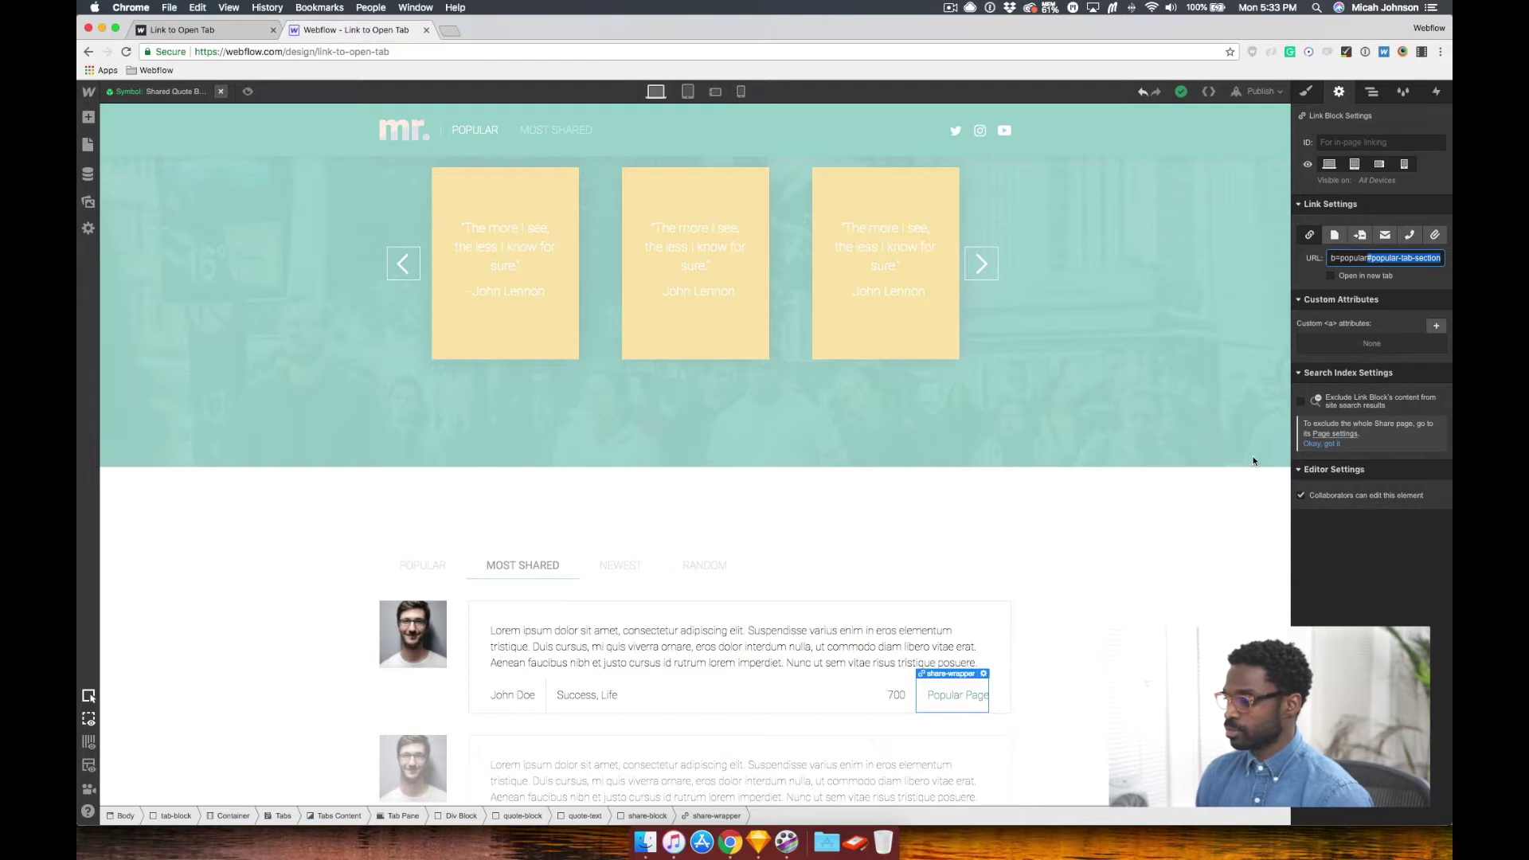
left_click(1103, 520)
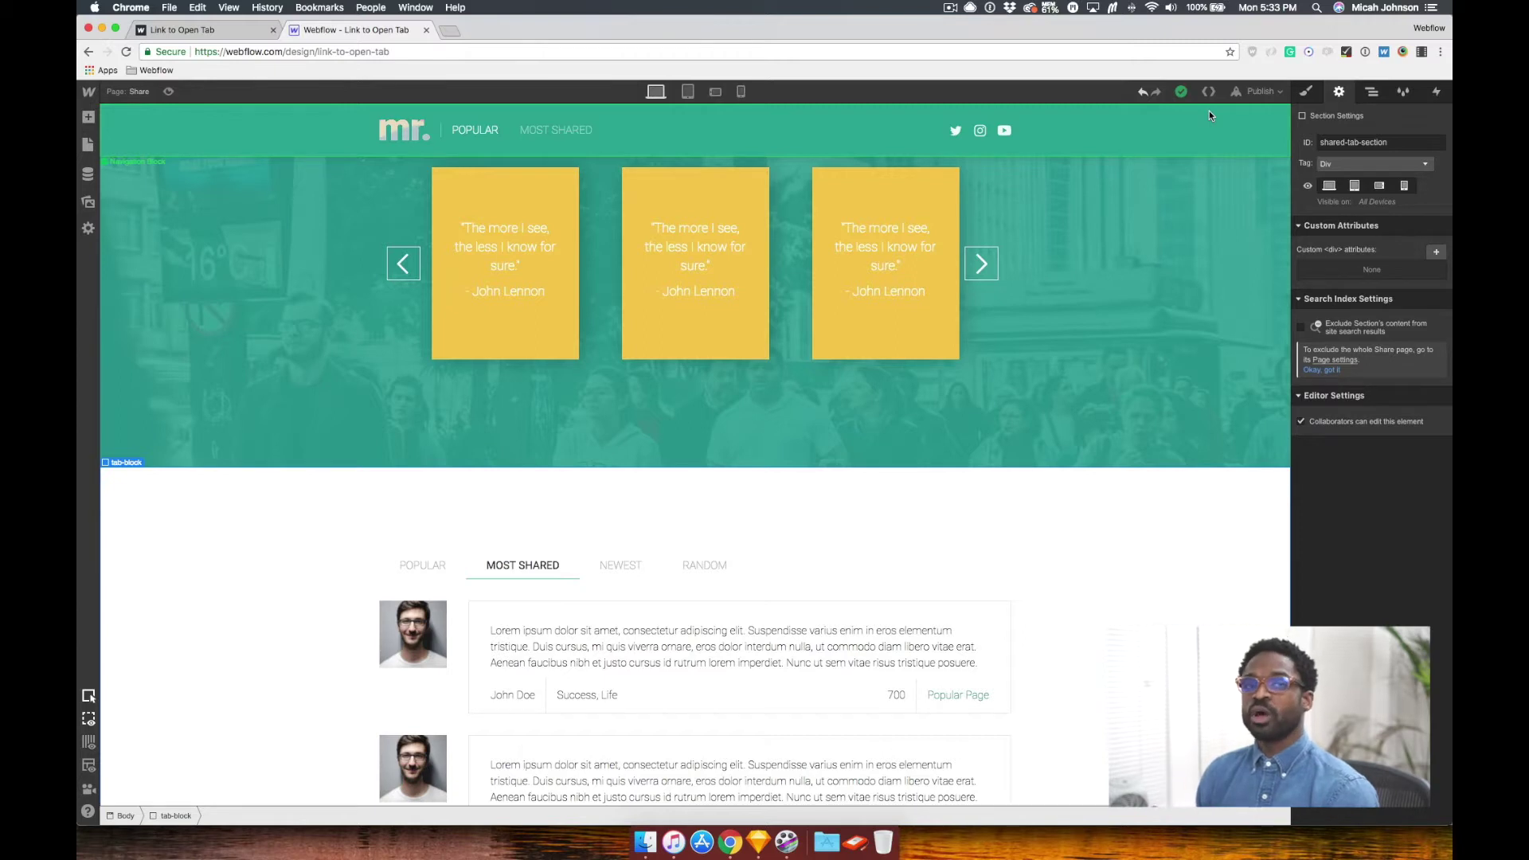
Publish the site to the selected domains and reload the live site.
left_click(1258, 91)
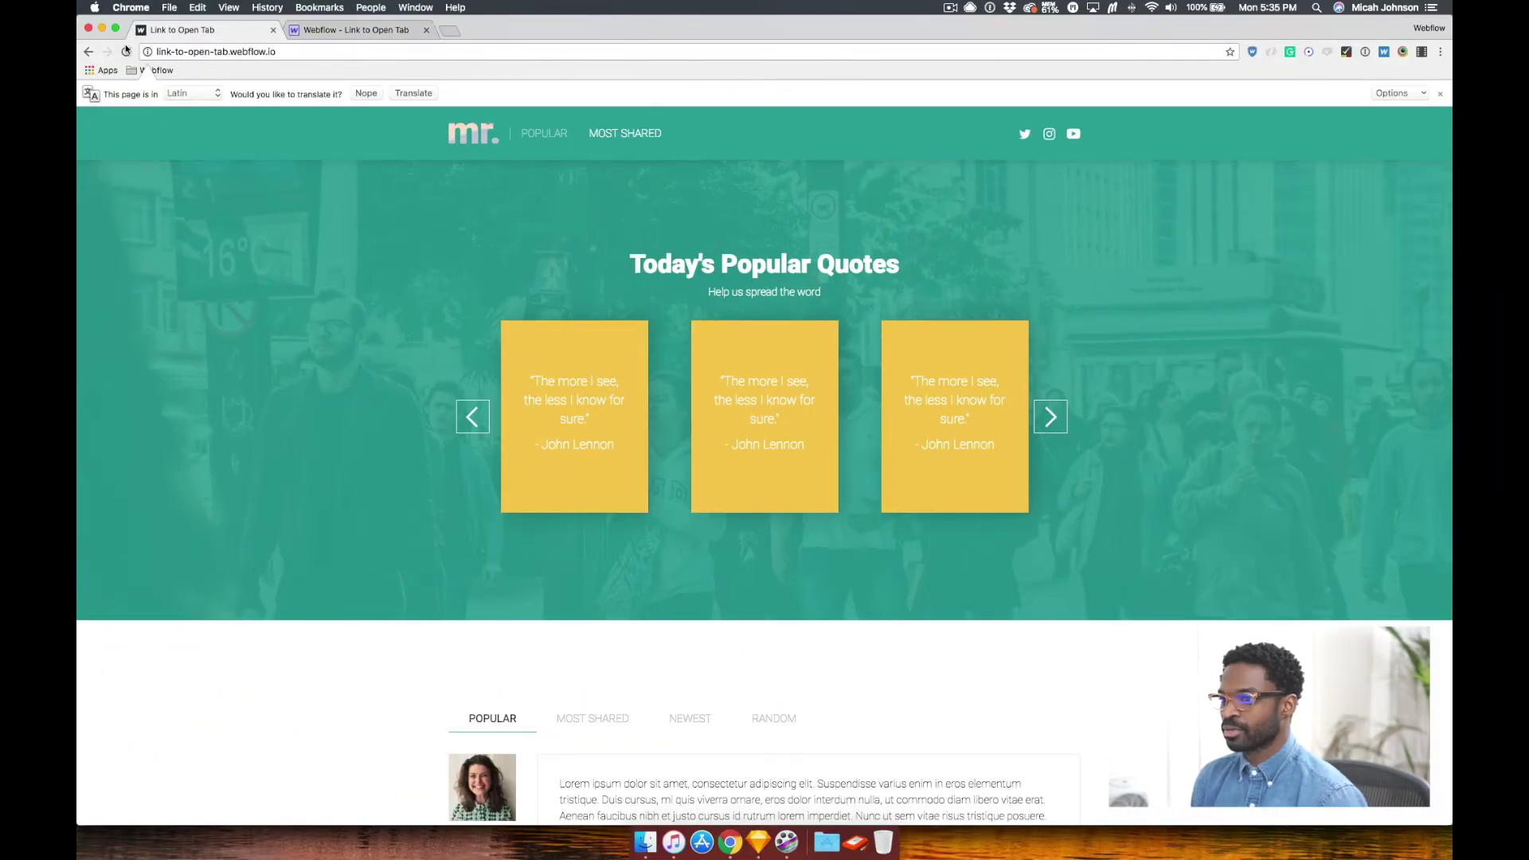
left_click(125, 51)
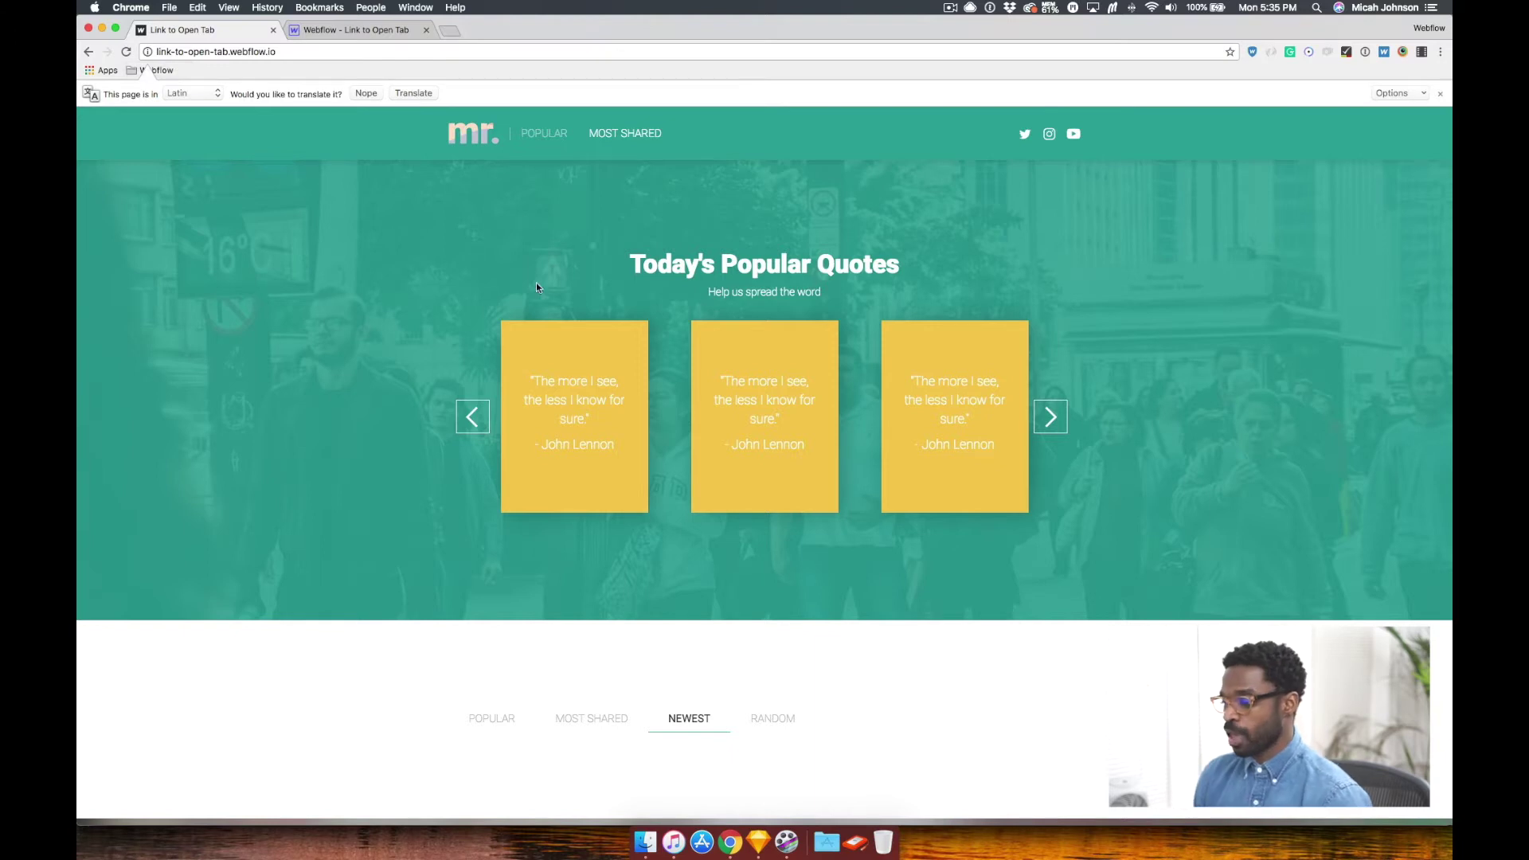
scroll(644, 552, "down", 3)
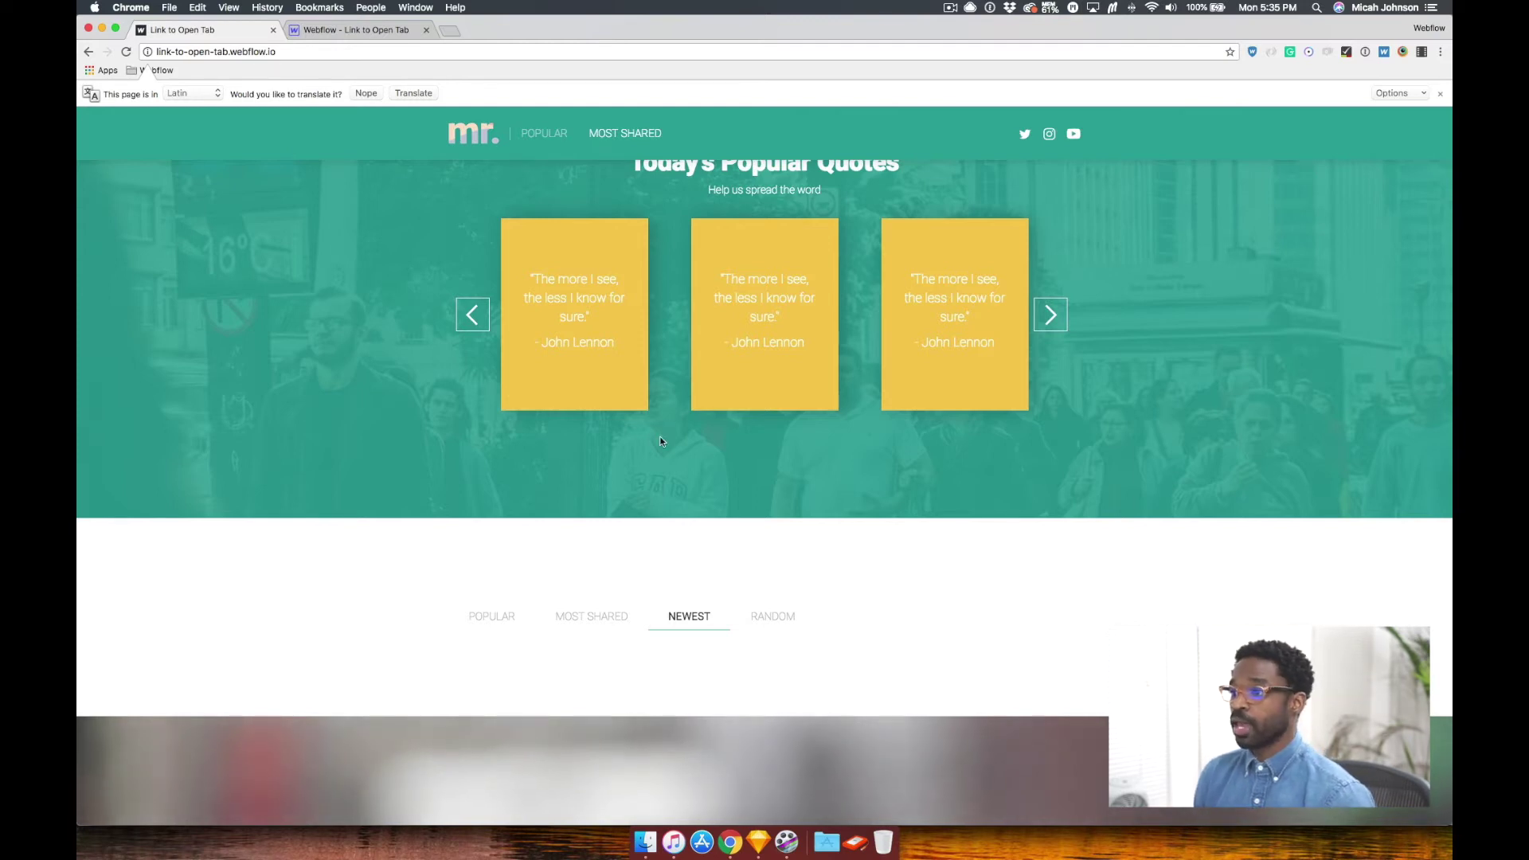
Test that the live Share Page and Popular Page links open the matching tab on each page.
left_click(619, 135)
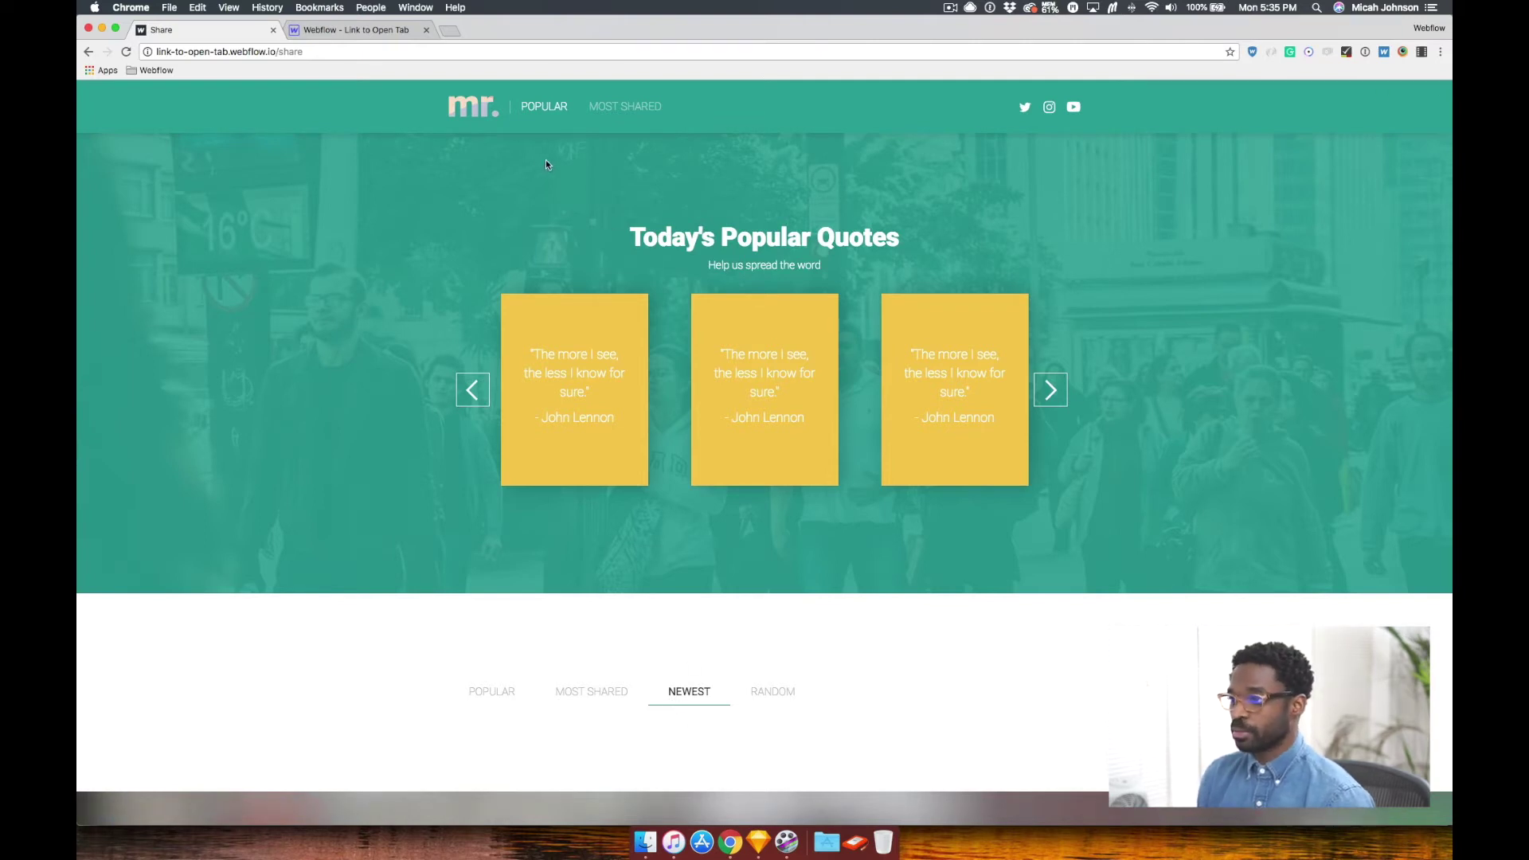
left_click(544, 108)
scroll(530, 568, "down", 2)
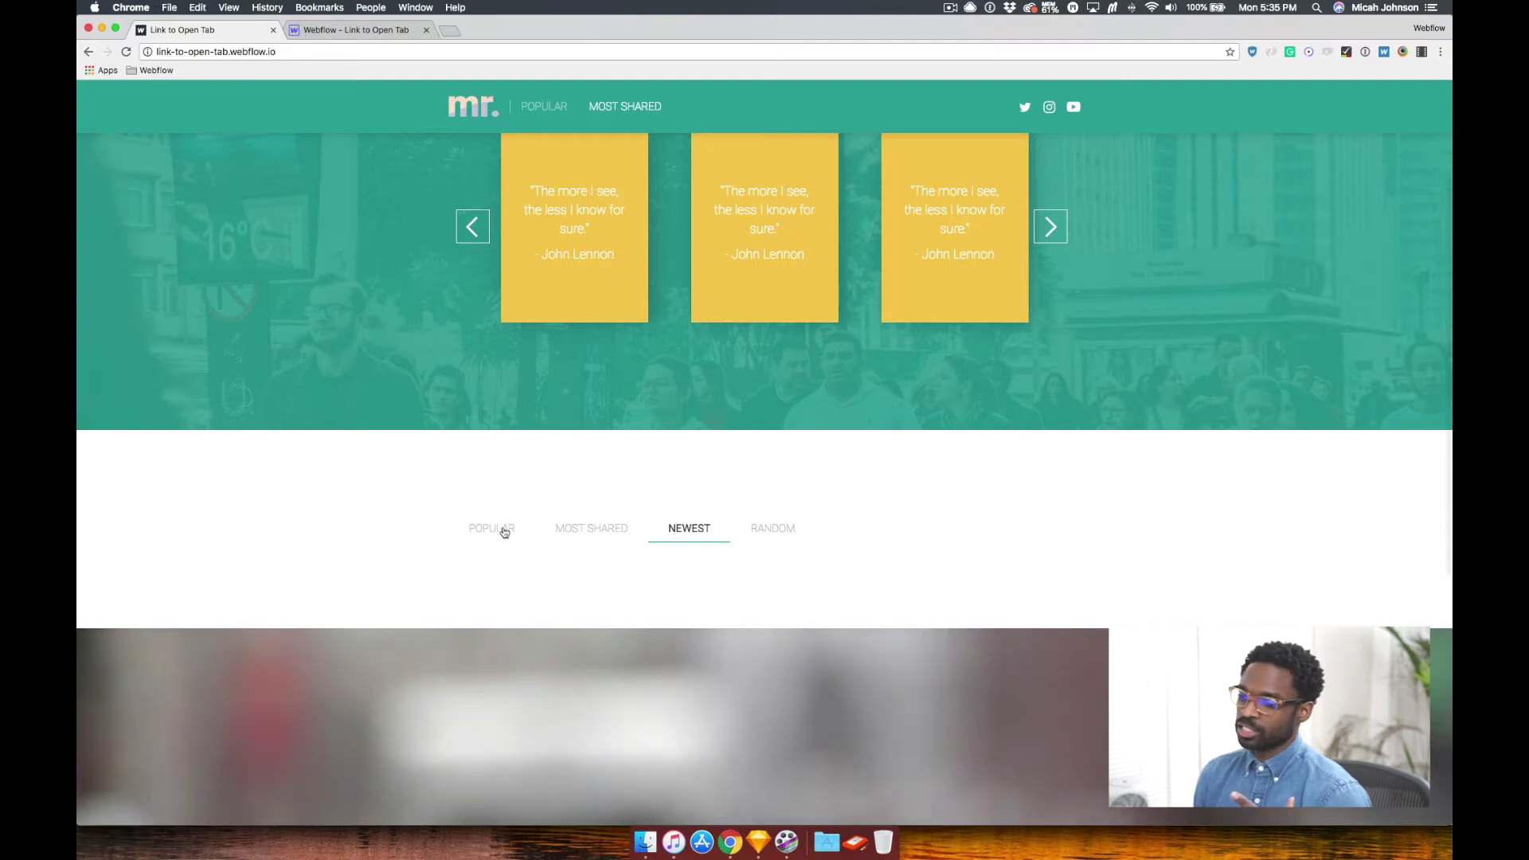
left_click(503, 536)
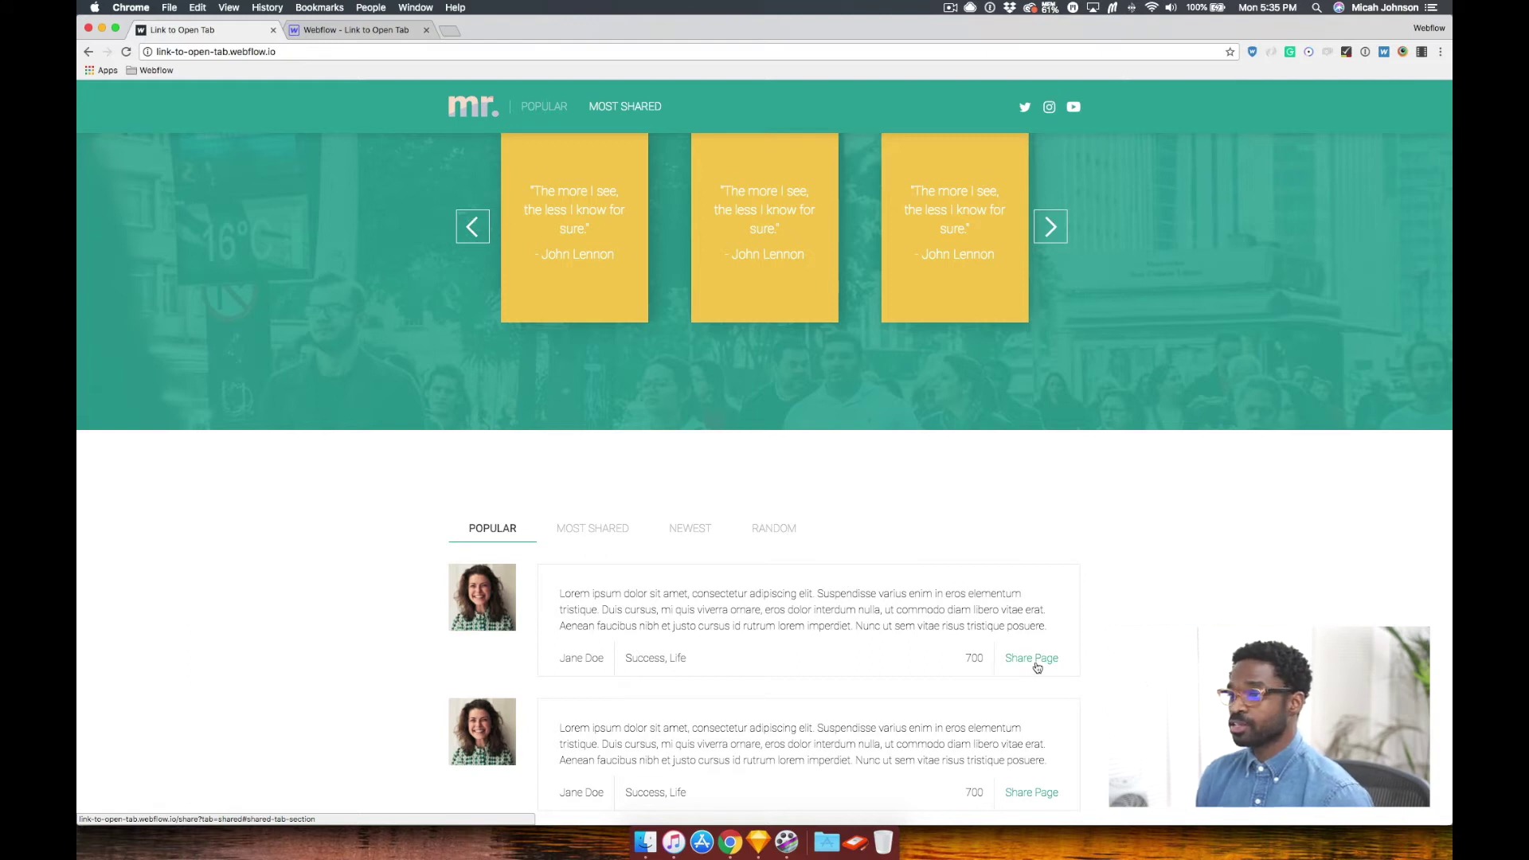
left_click(1035, 664)
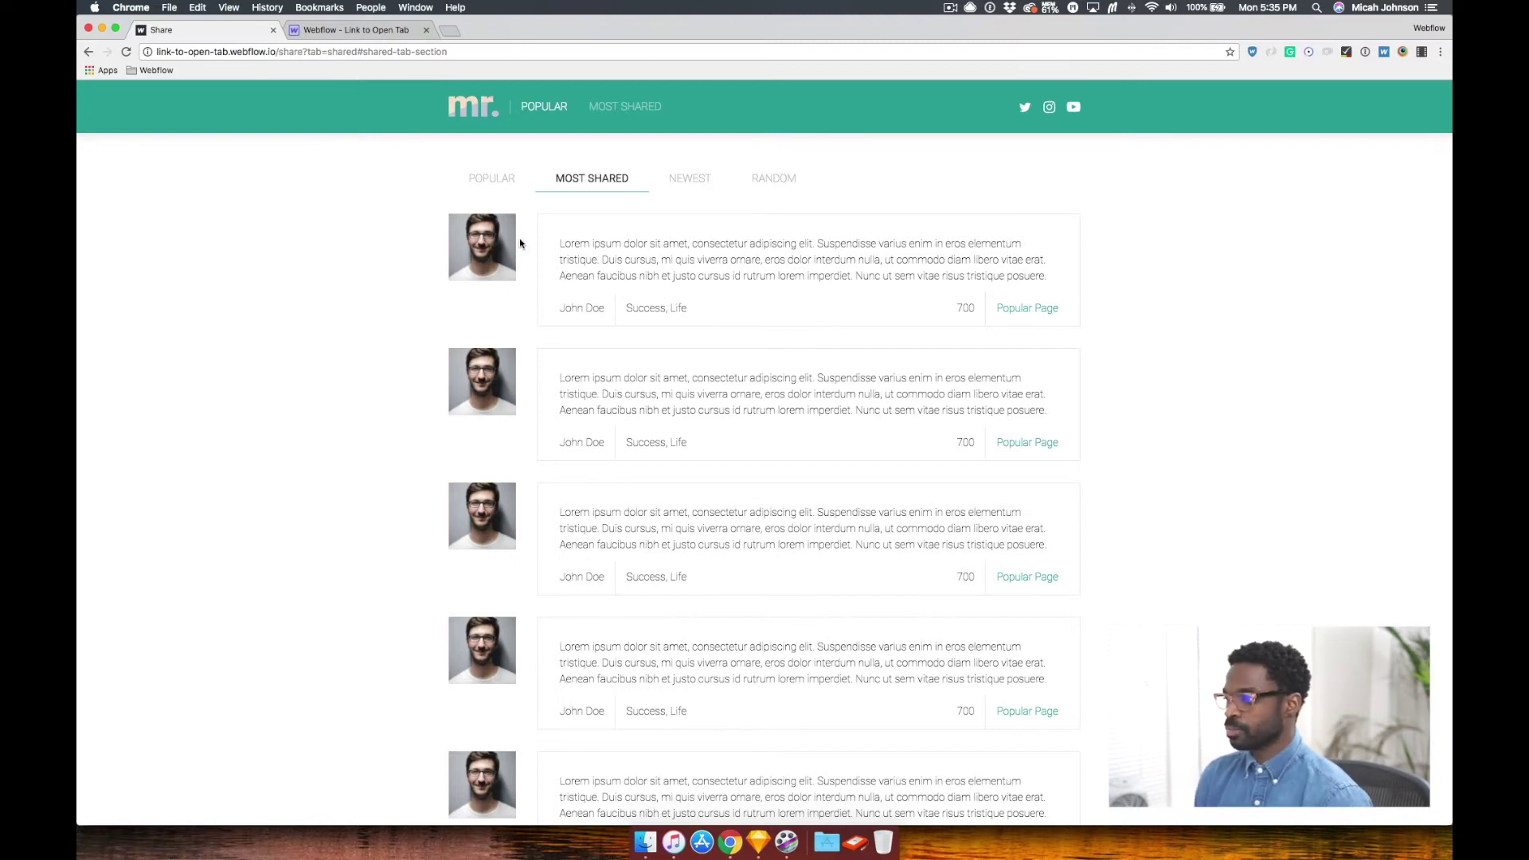
scroll(1040, 317, "down", 1)
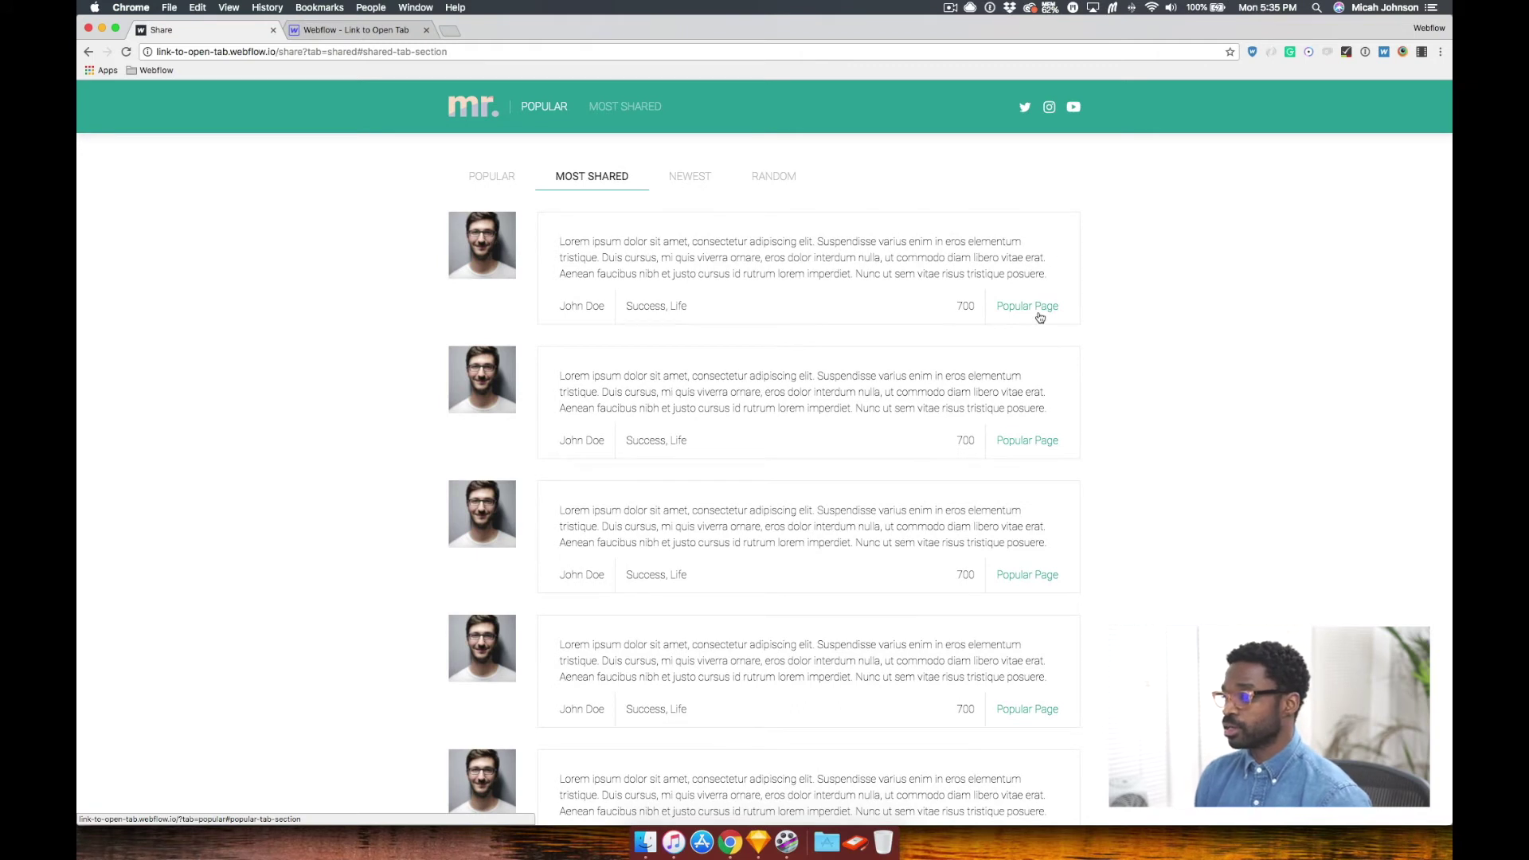
left_click(1040, 317)
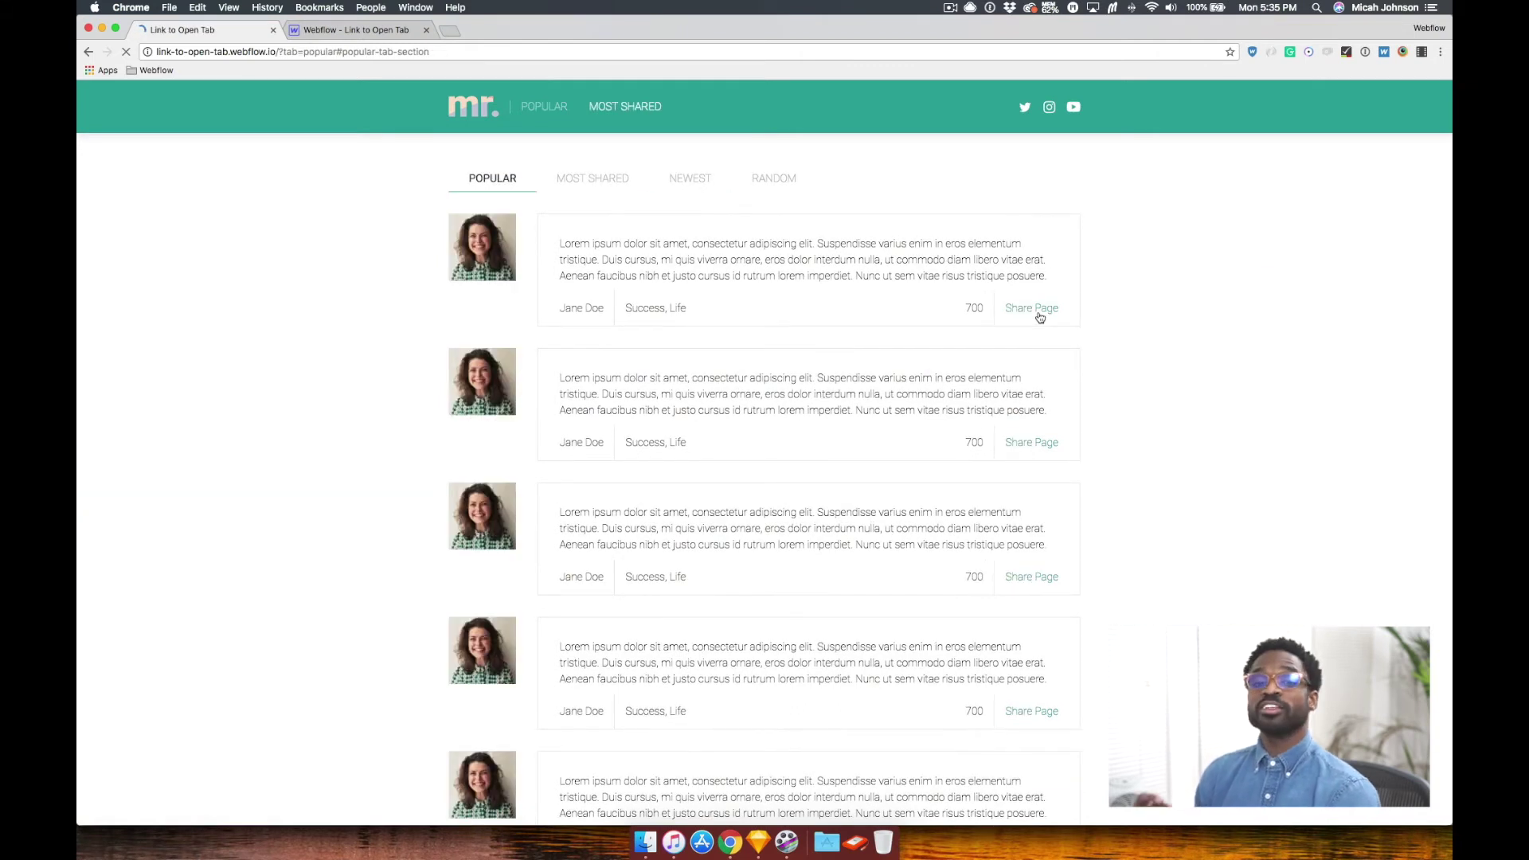